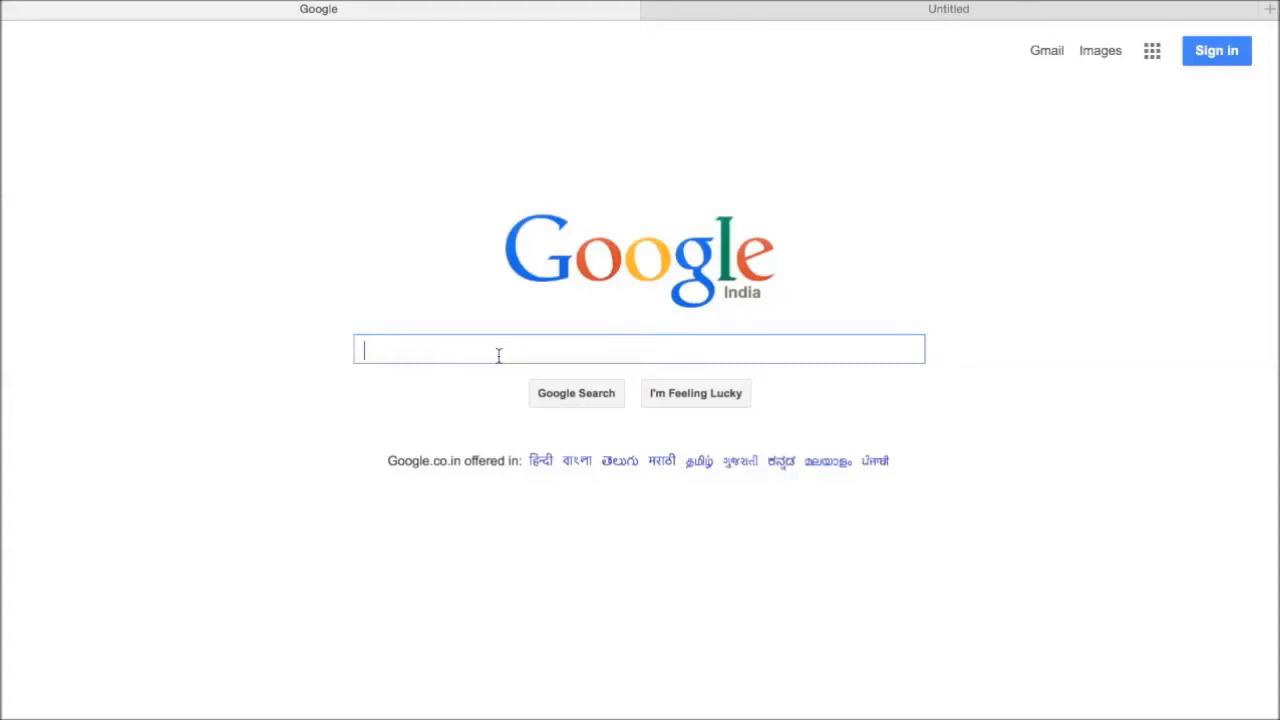
Step: Search Google for "install anaconda for mac" and open the Anaconda Install page of the Continuum documentation
type("in")
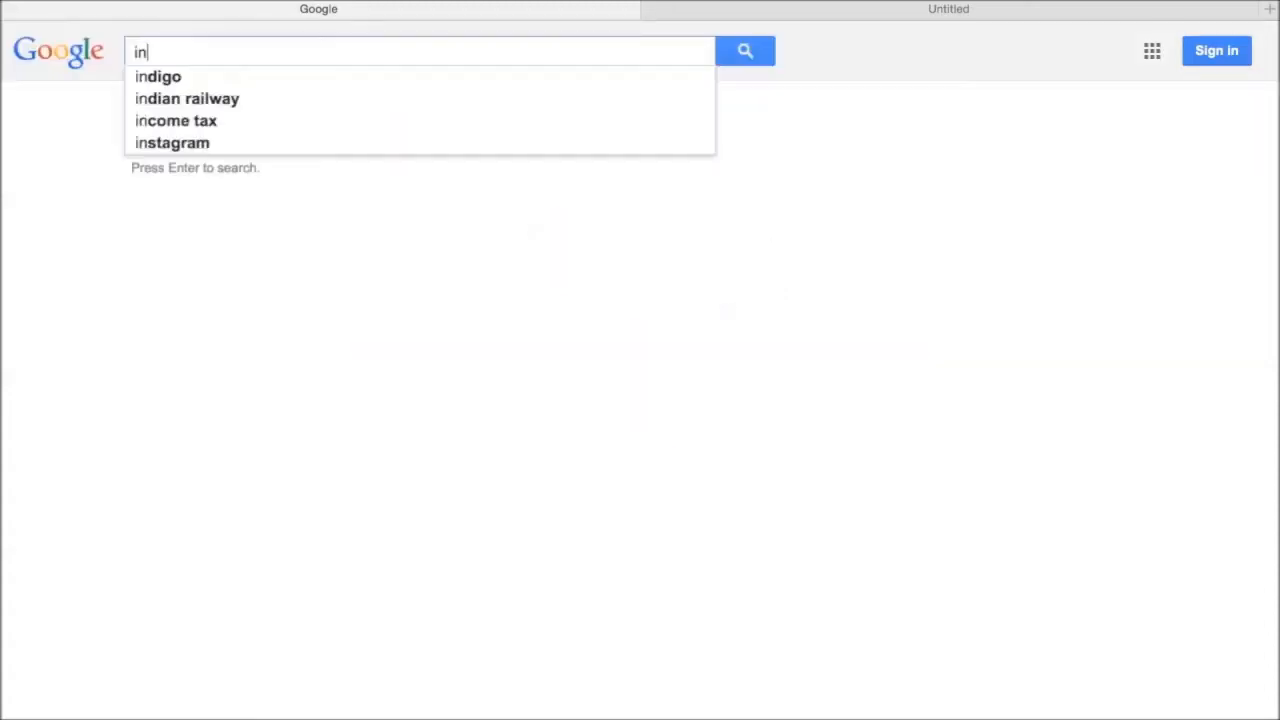
type("stall anaco")
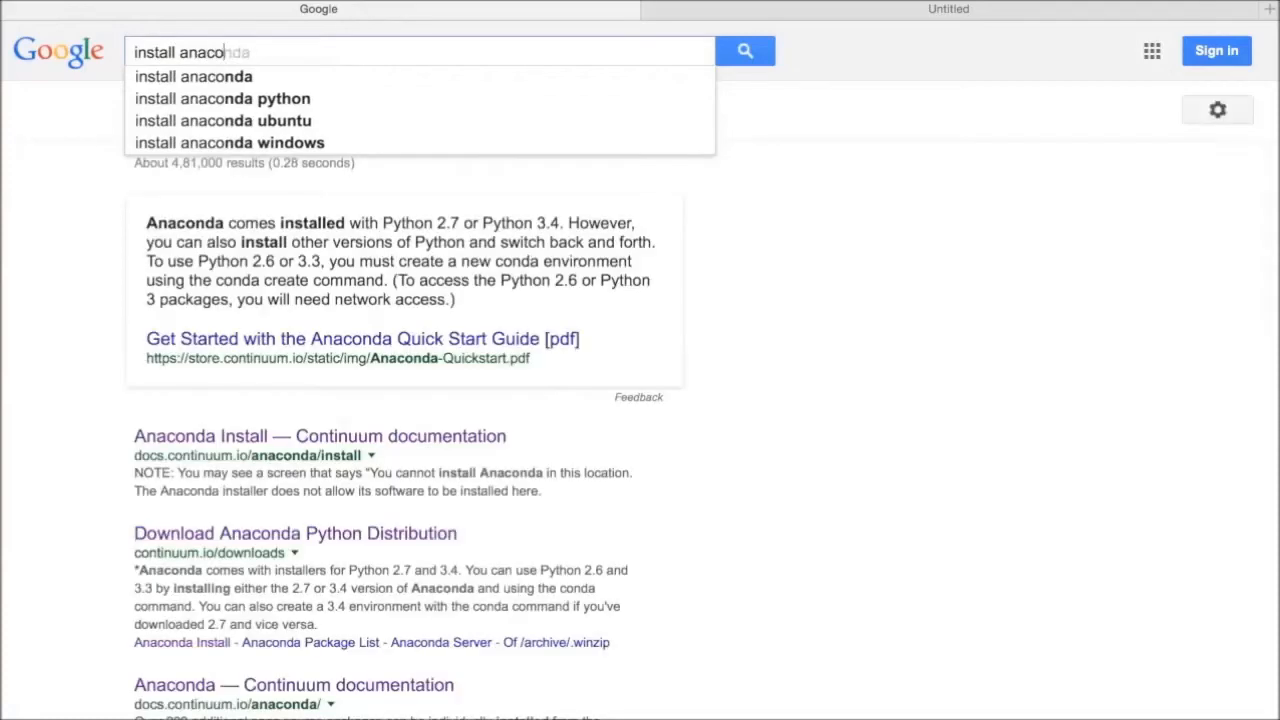
type("nda for mac")
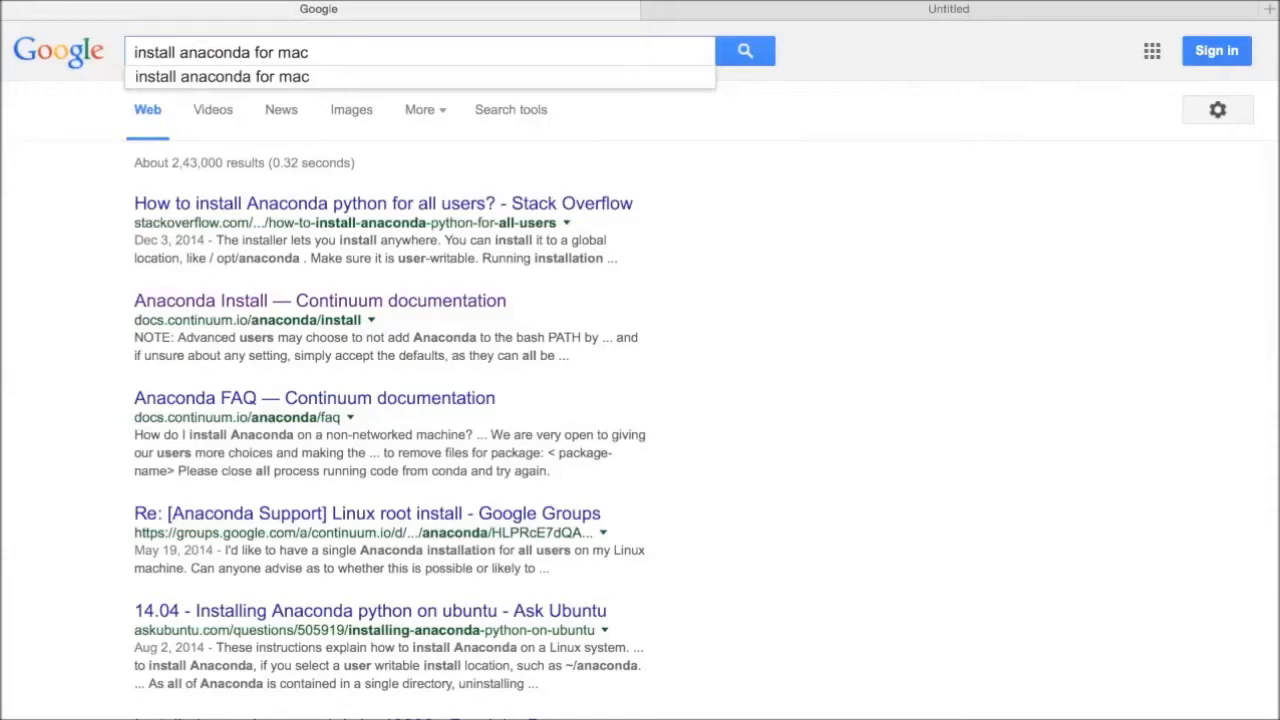
key("Return")
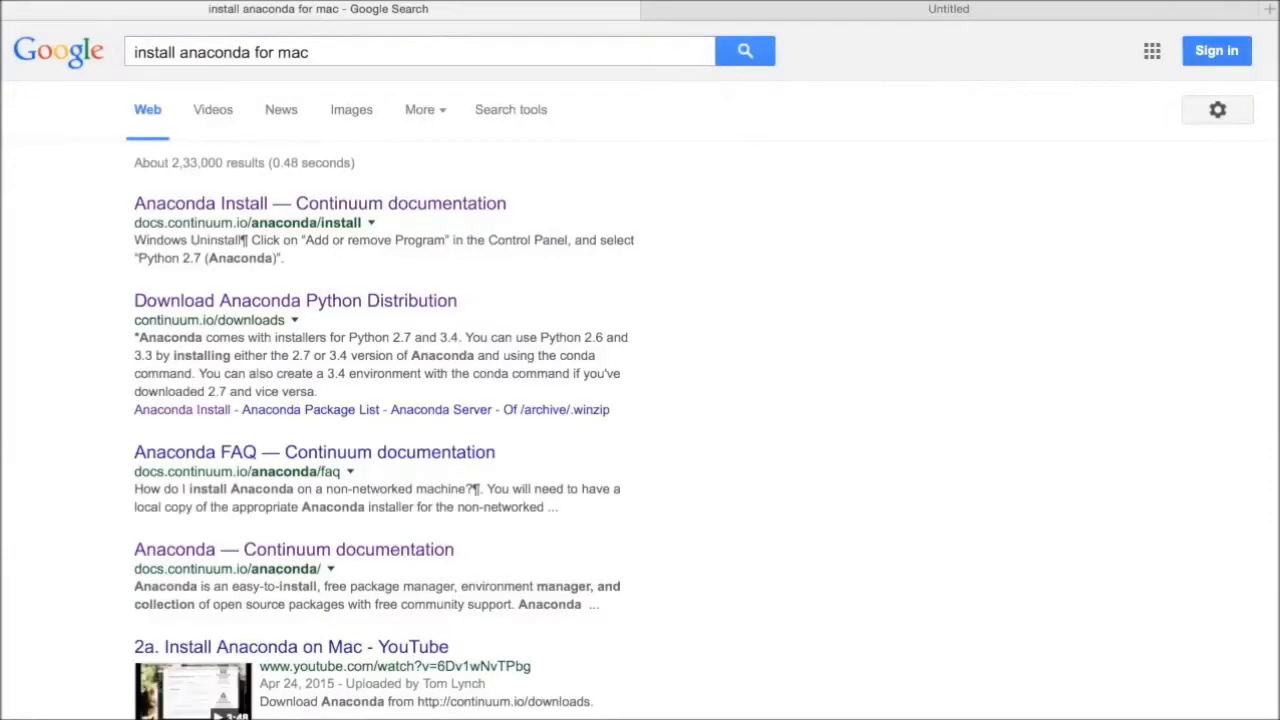
left_click(437, 207)
left_click(437, 207)
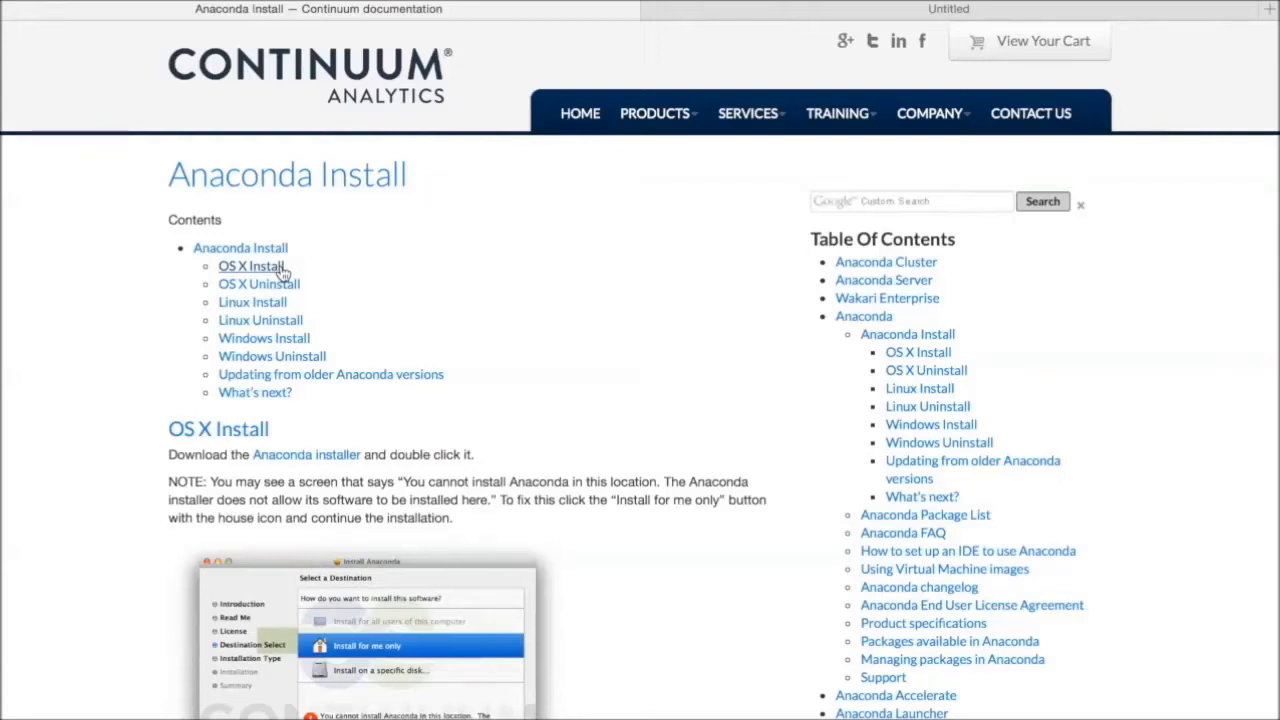
Step: Follow the OS X Install section to the Anaconda installer downloads and download the Mac OS X 64-Bit Python 3.4 Graphical Installer
left_click(282, 272)
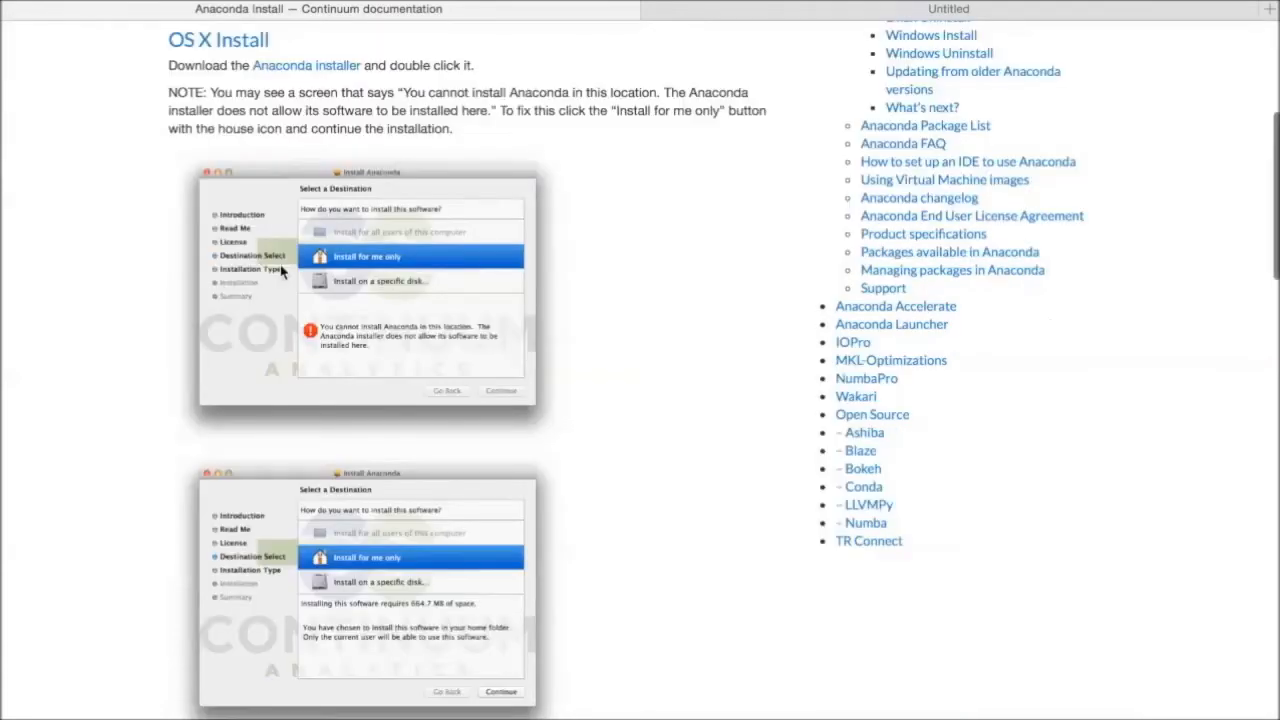
left_click(341, 70)
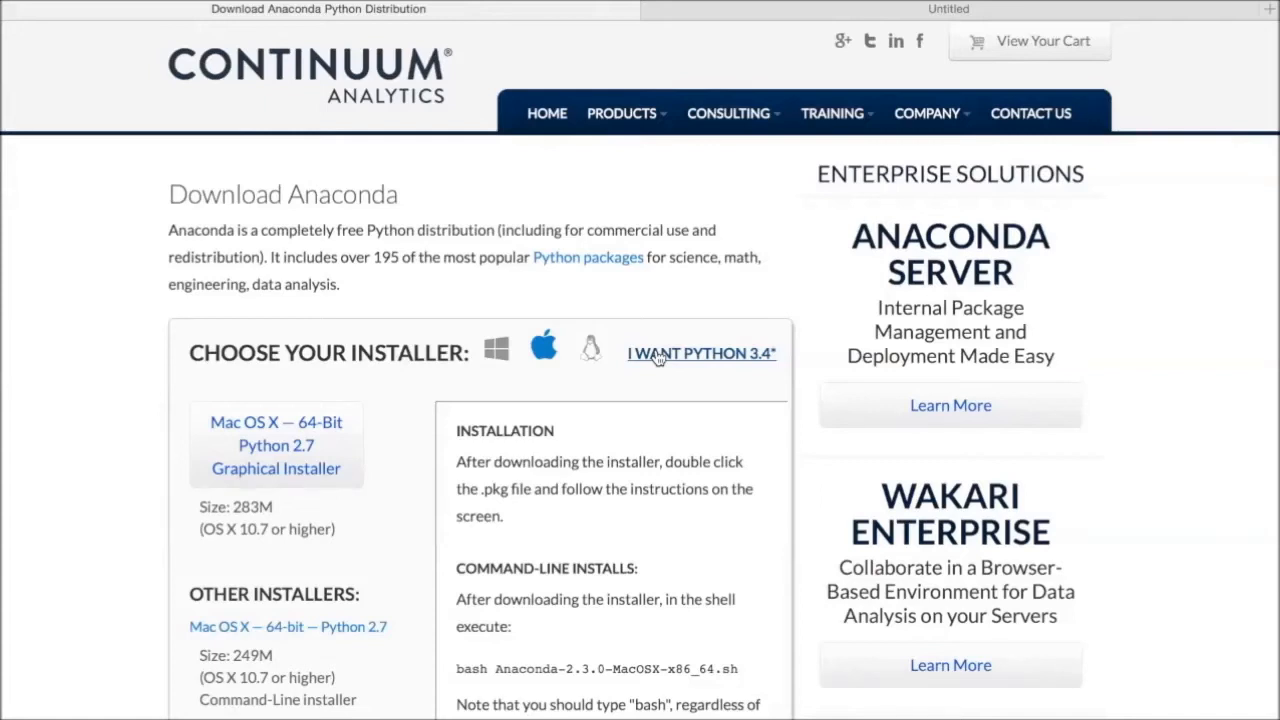
left_click(658, 356)
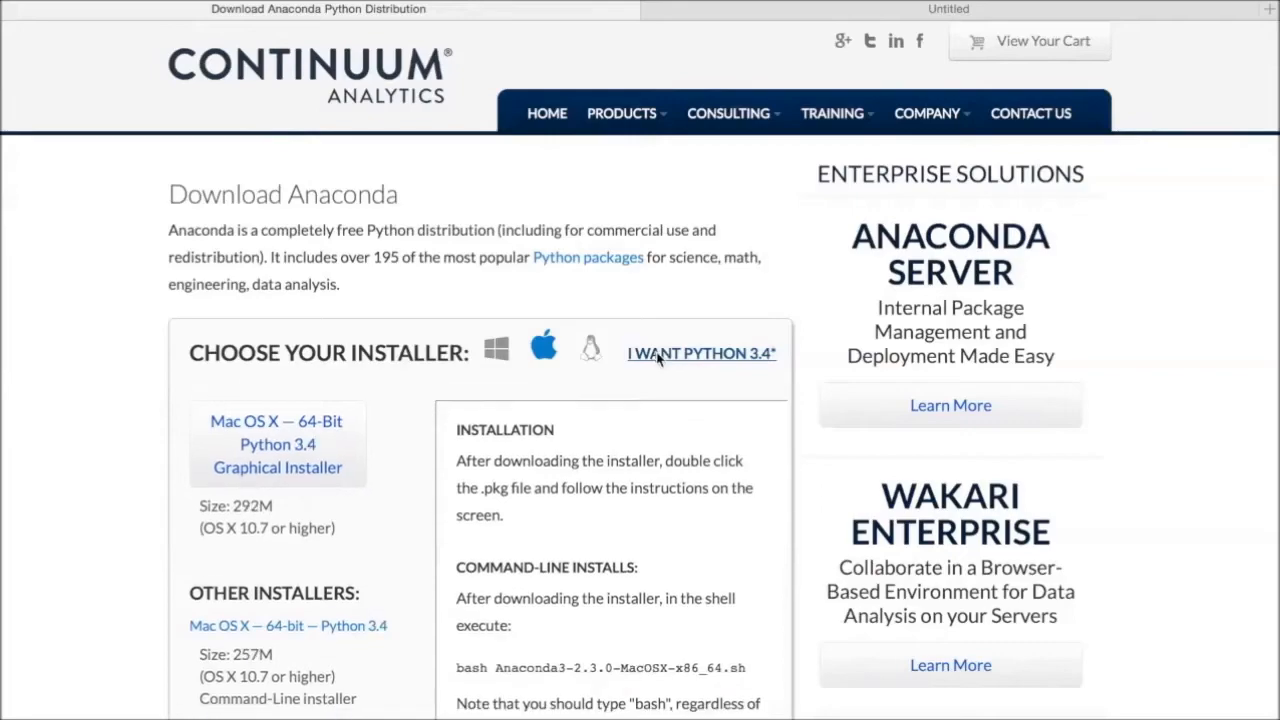
left_click(308, 453)
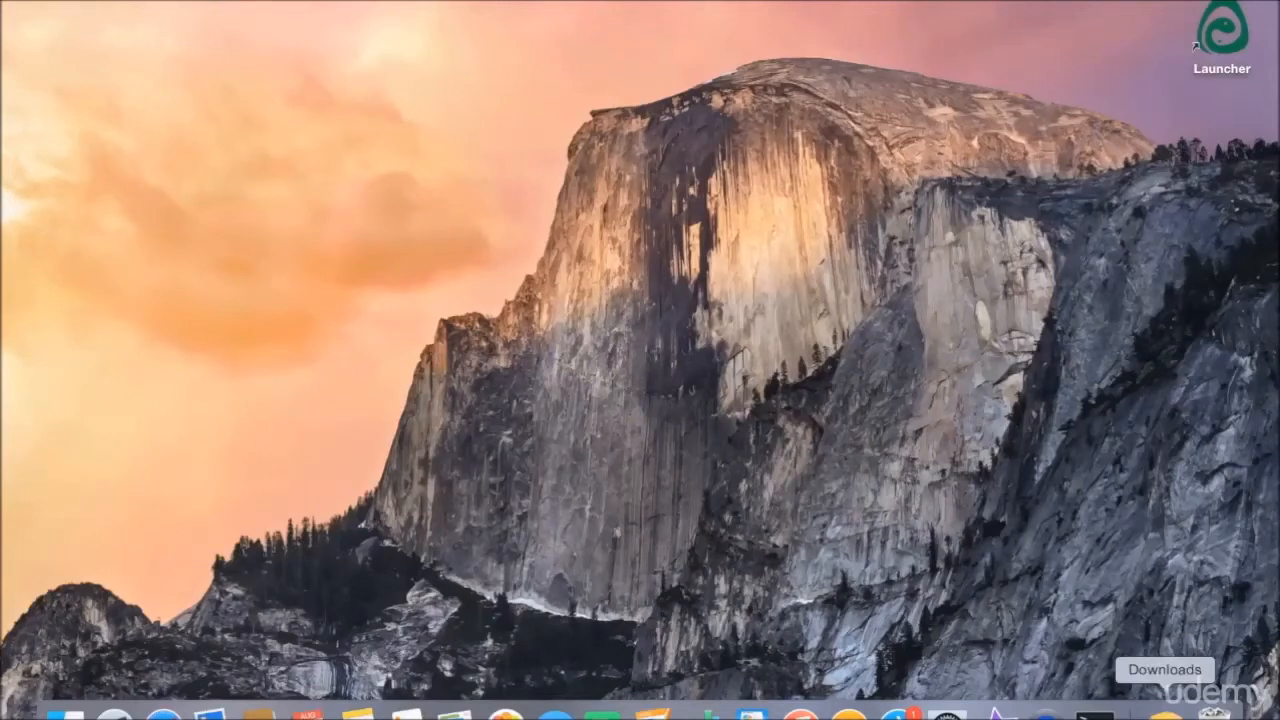
Step: Open the downloaded Anaconda3-2.3.0-MacOSX-x86_64.pkg and proceed through the installer's Introduction and Read Me pages to the license
left_click(1165, 713)
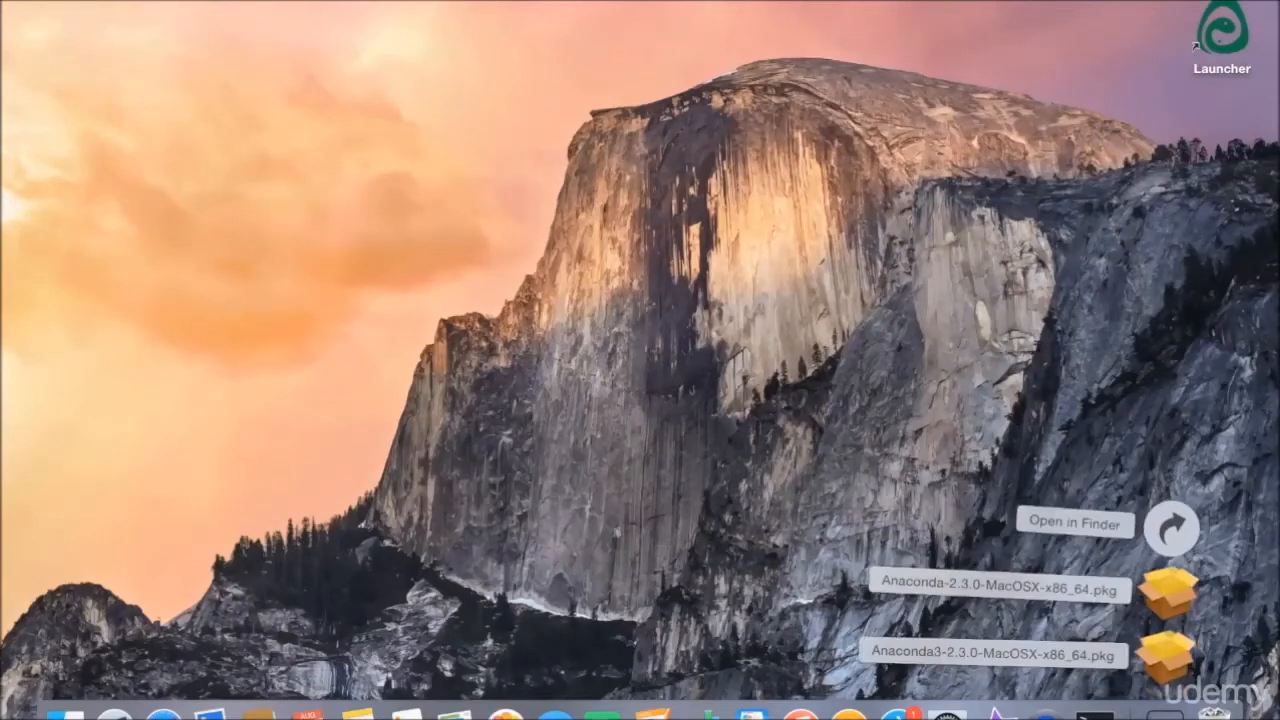
left_click(1172, 676)
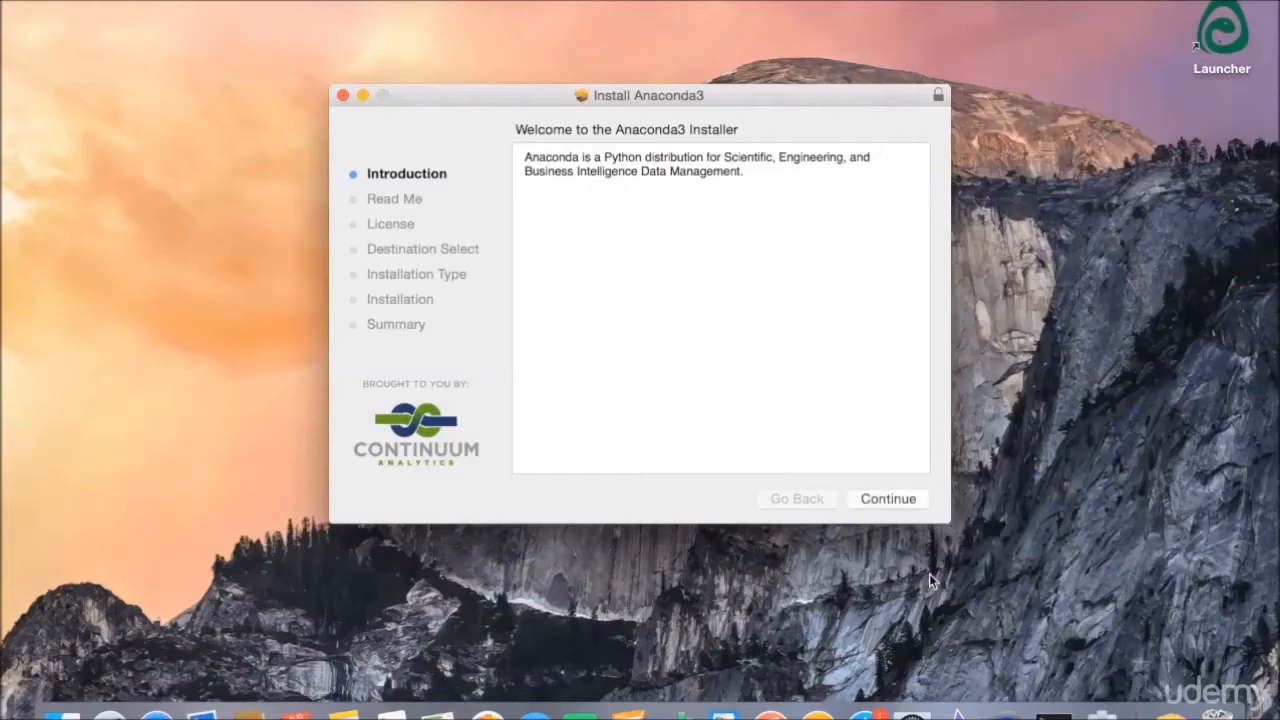
left_click(893, 507)
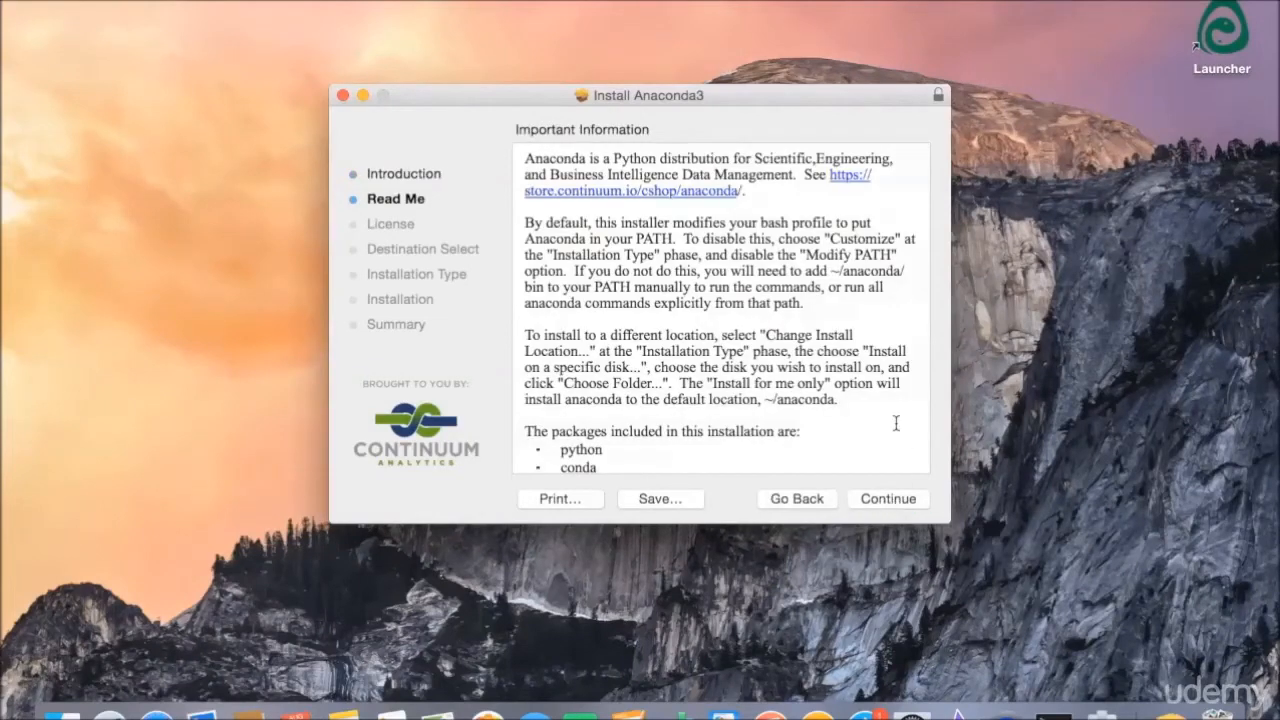
scroll(894, 423, "down", 15)
scroll(896, 423, "down", 20)
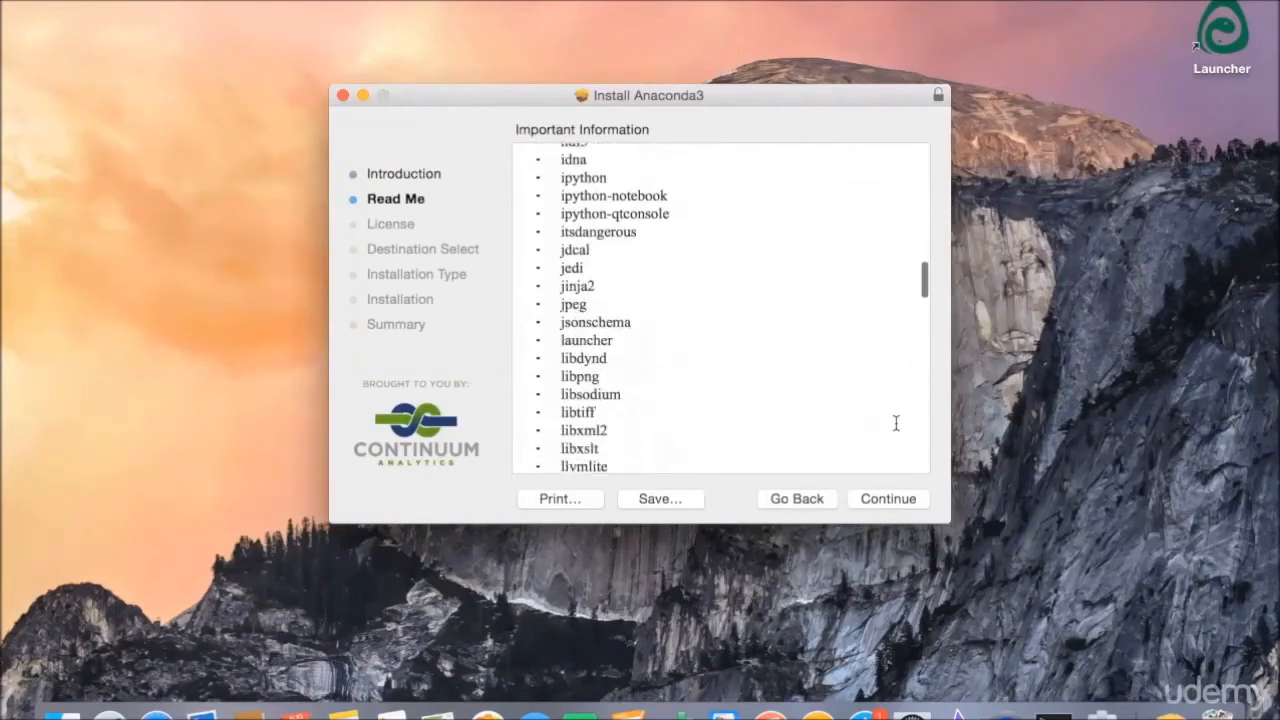
scroll(896, 423, "down", 15)
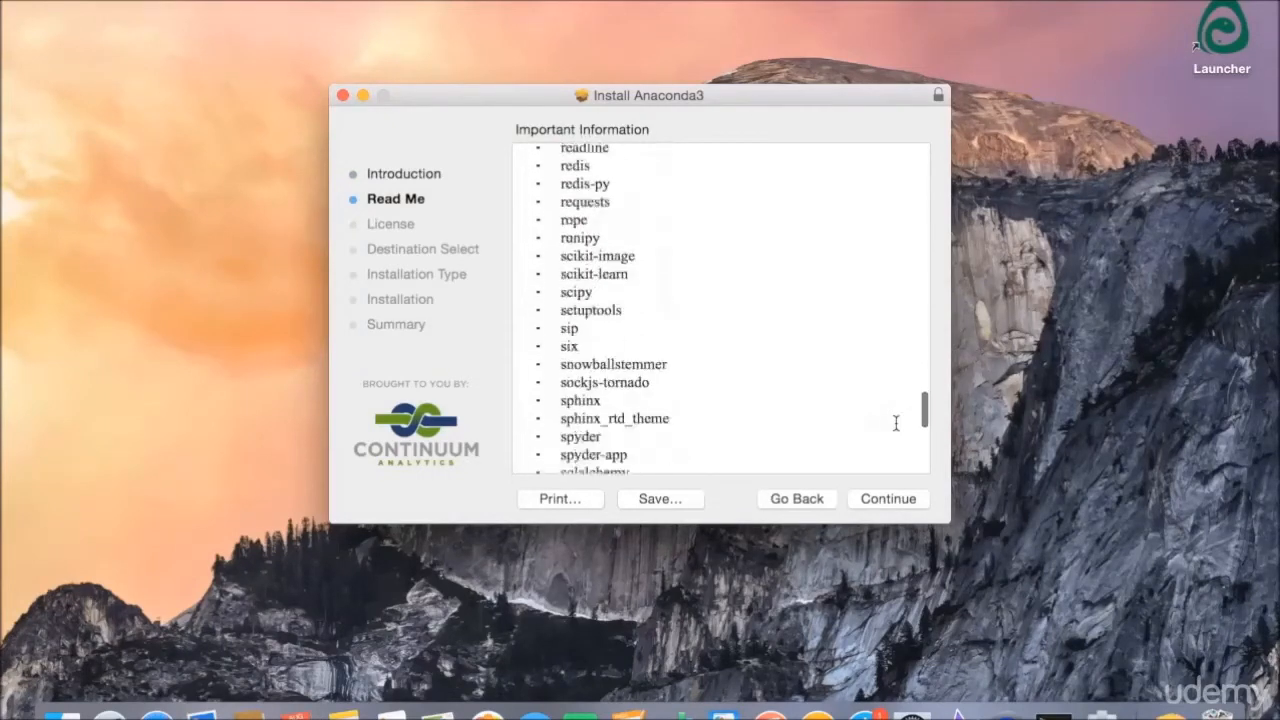
left_click(902, 504)
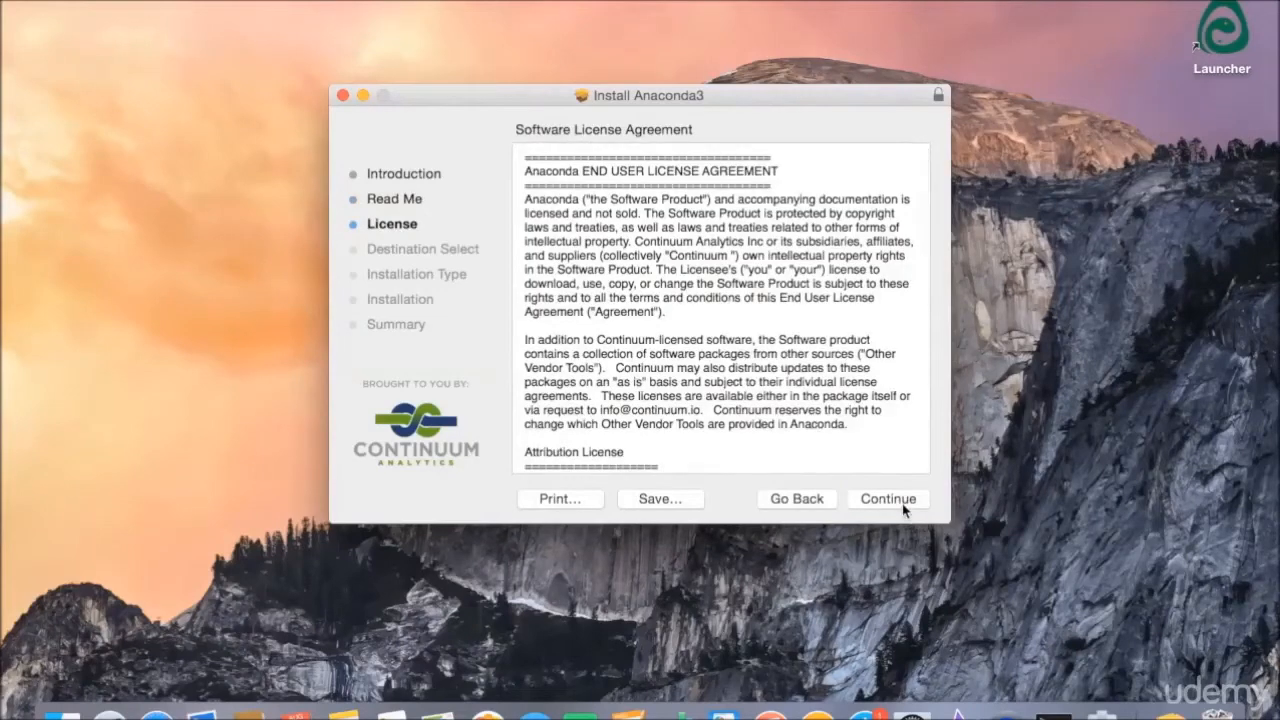
Step: Agree to the software license and complete a standard Anaconda3 installation for the current user only, closing the installer at the end
left_click(902, 504)
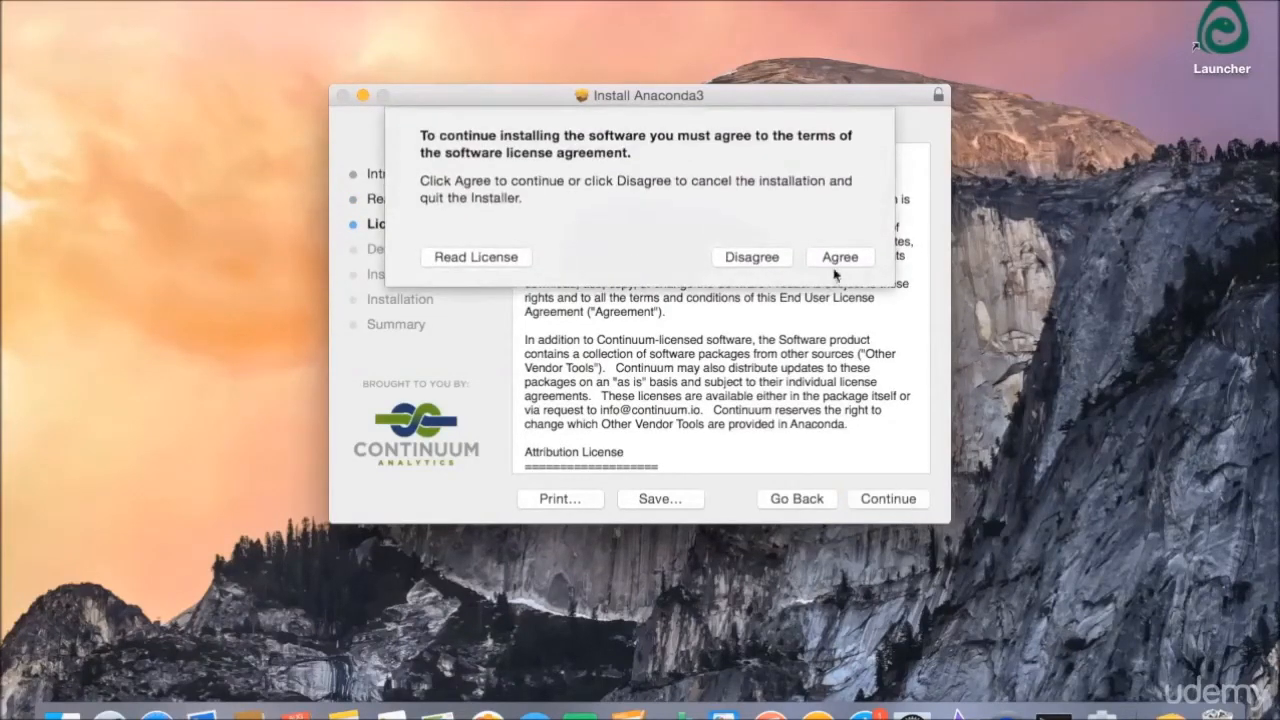
left_click(843, 258)
left_click(843, 258)
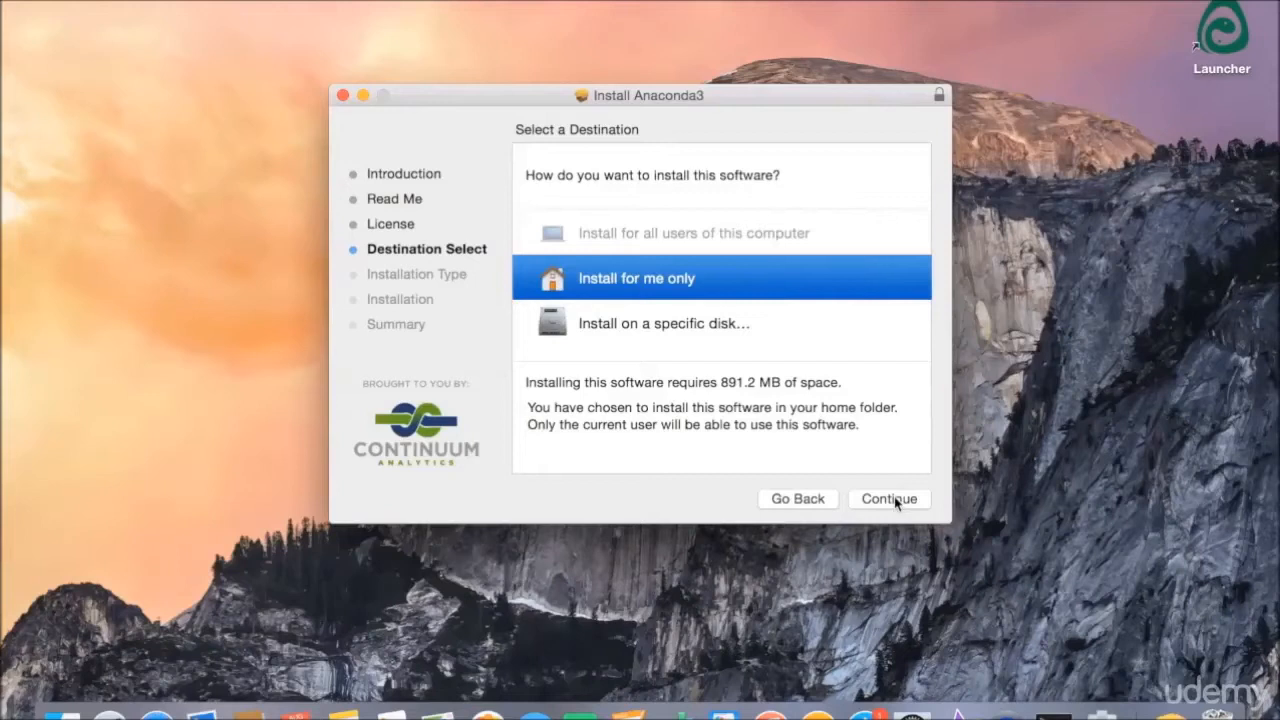
left_click(892, 499)
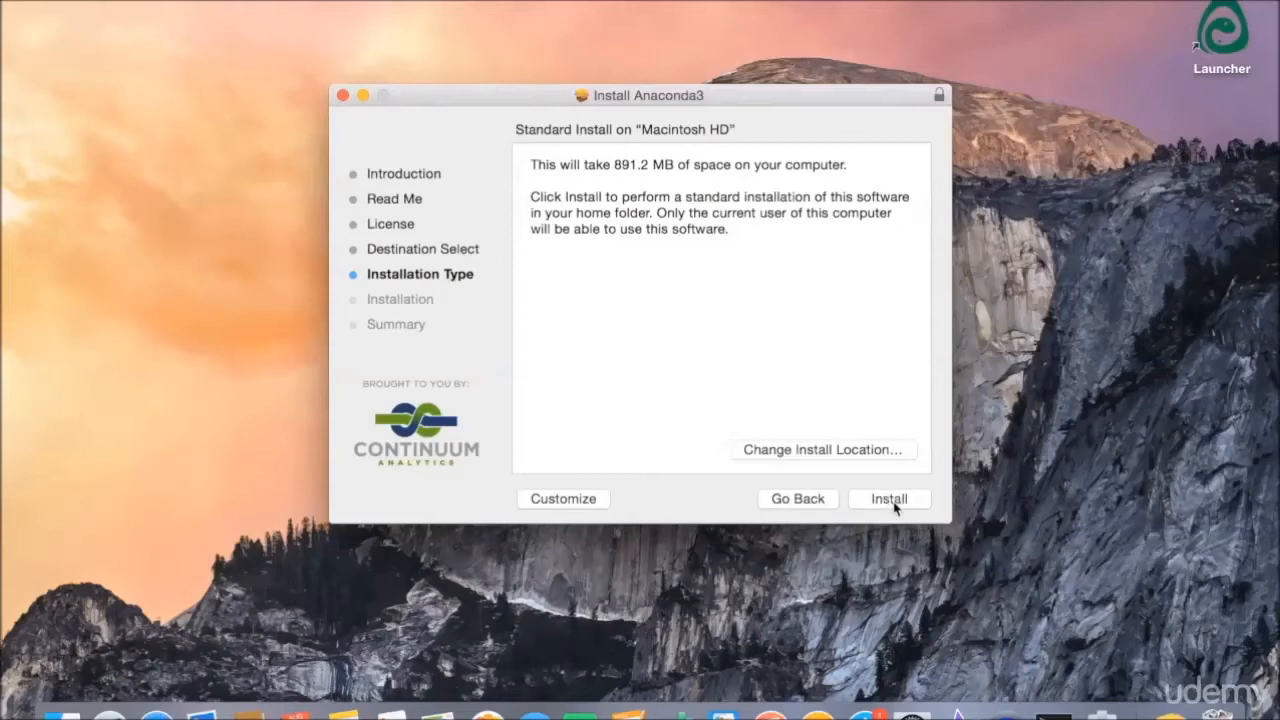
left_click(895, 508)
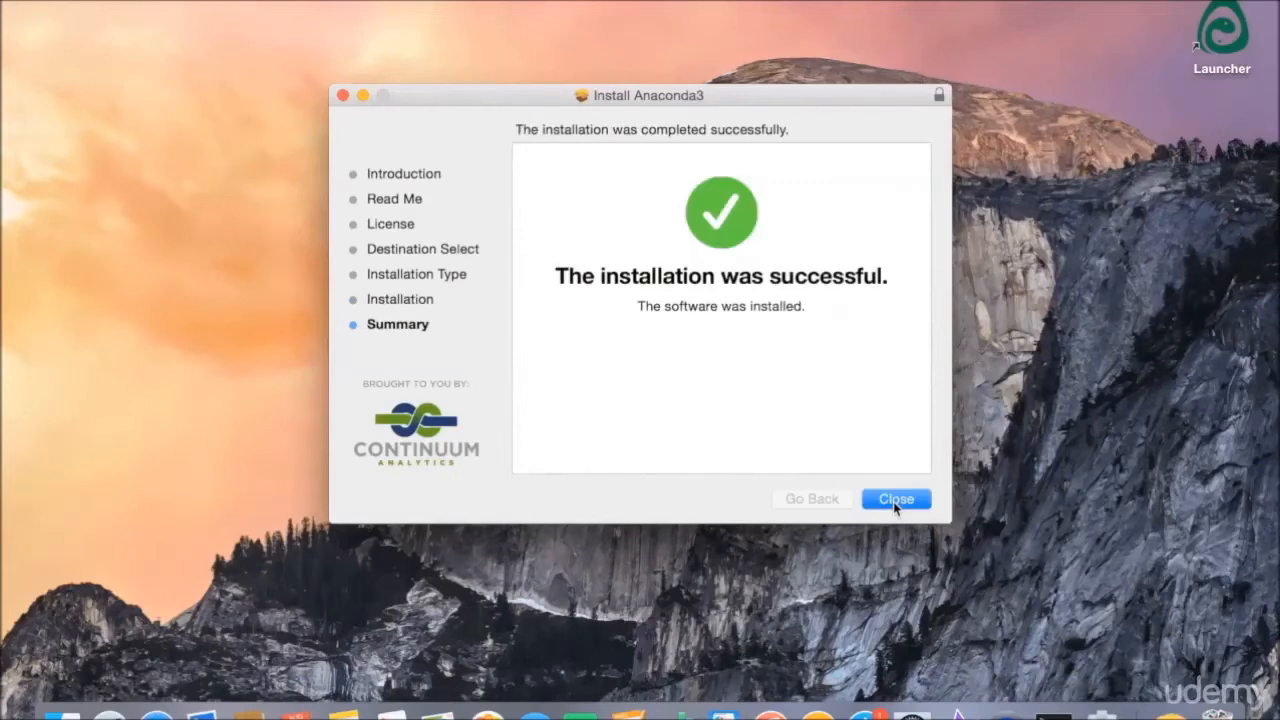
left_click(895, 499)
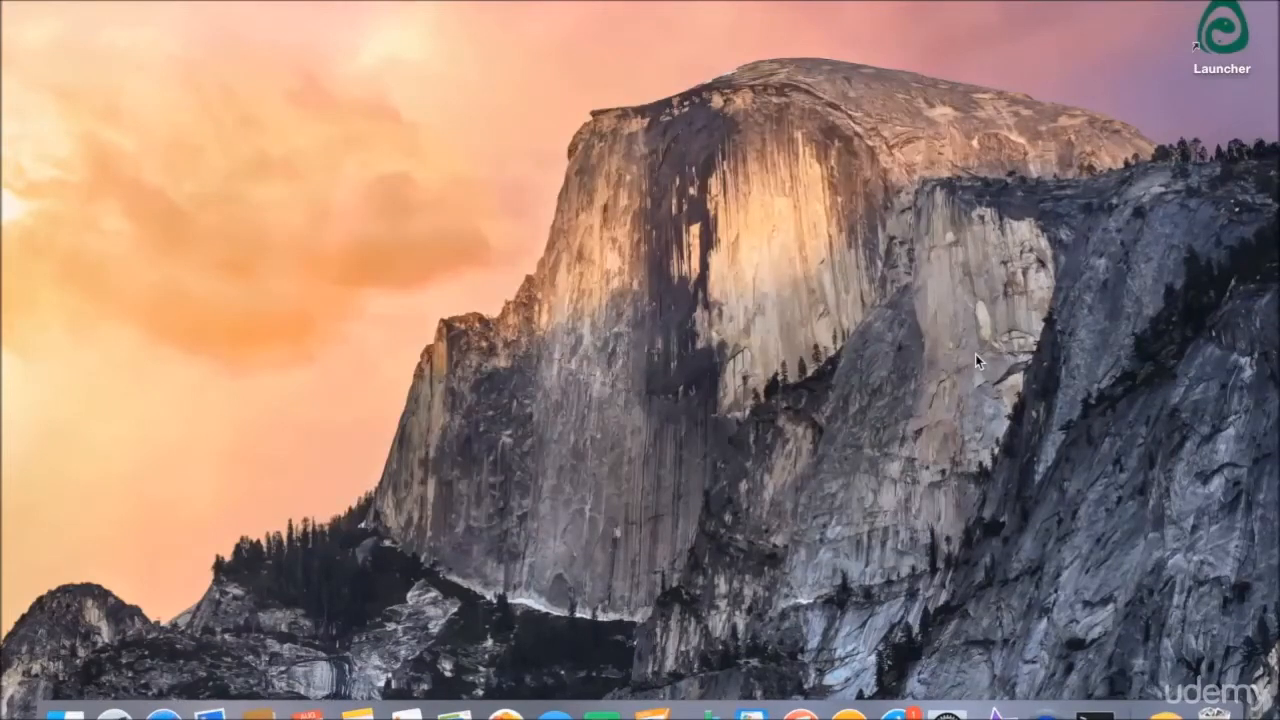
Step: Open the Anaconda Launcher from the desktop and launch ipython-notebook
double_click(1215, 49)
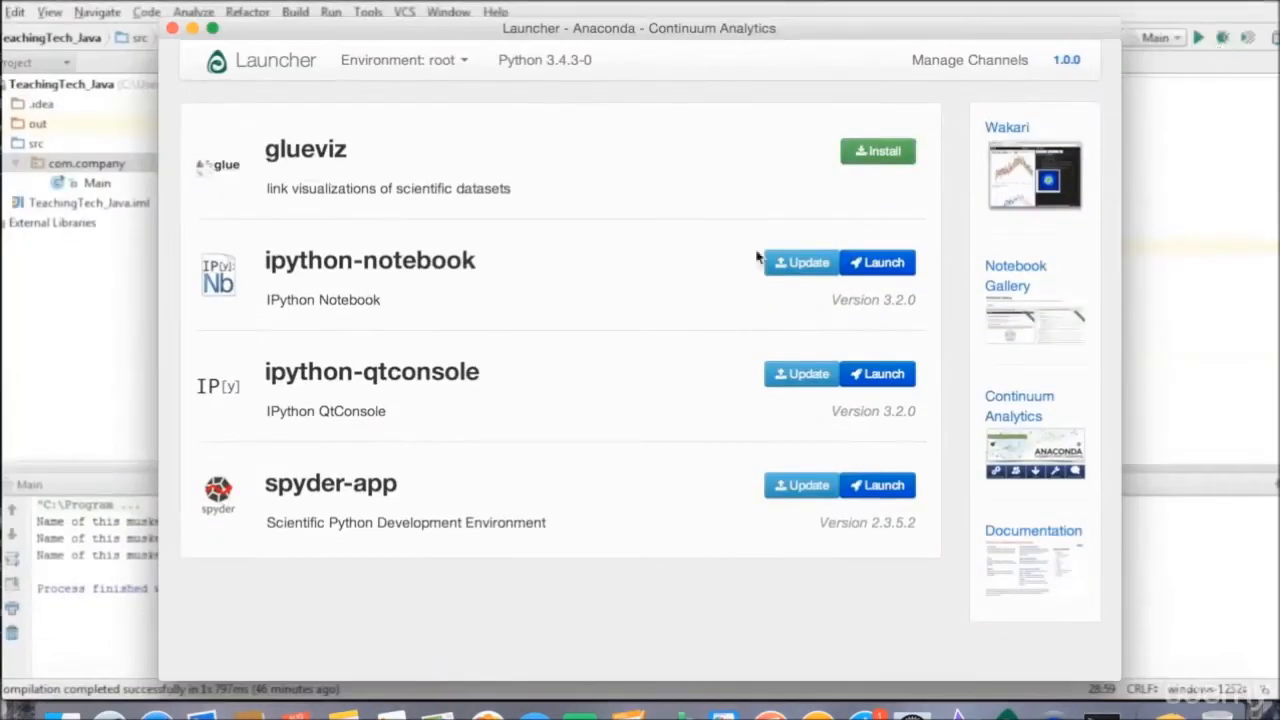
left_click(900, 264)
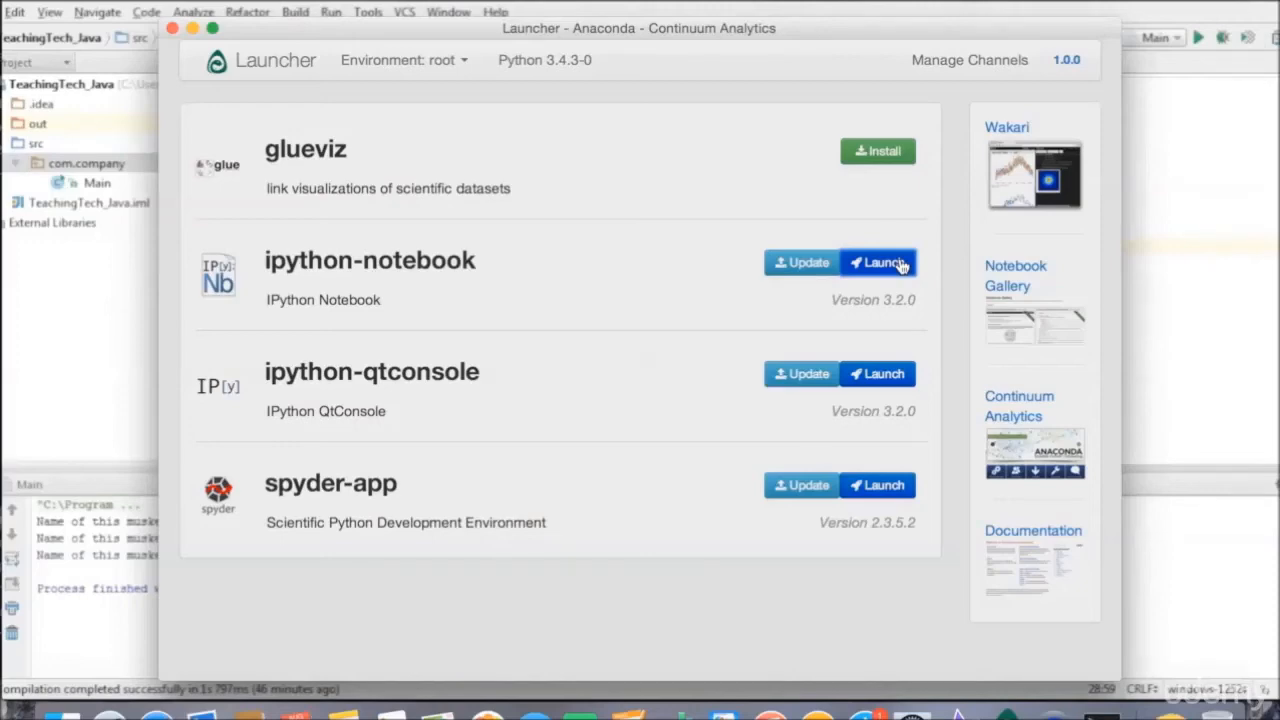
left_click(880, 263)
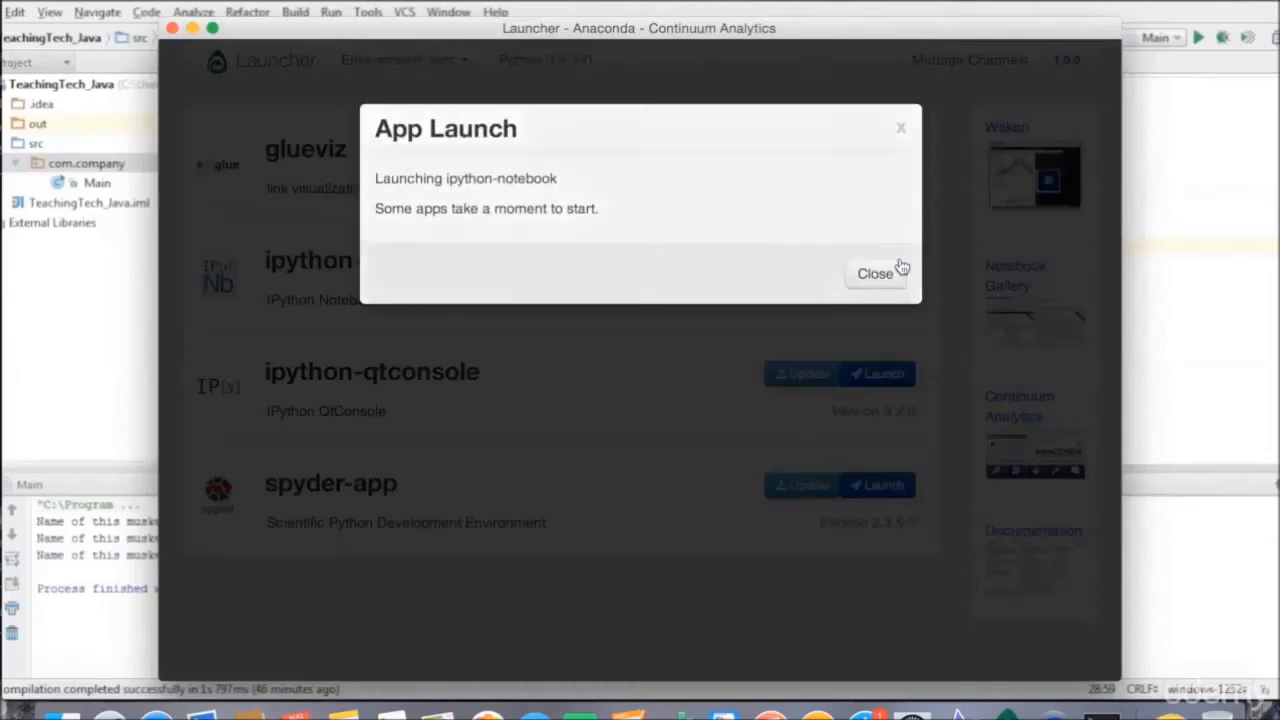
left_click(900, 268)
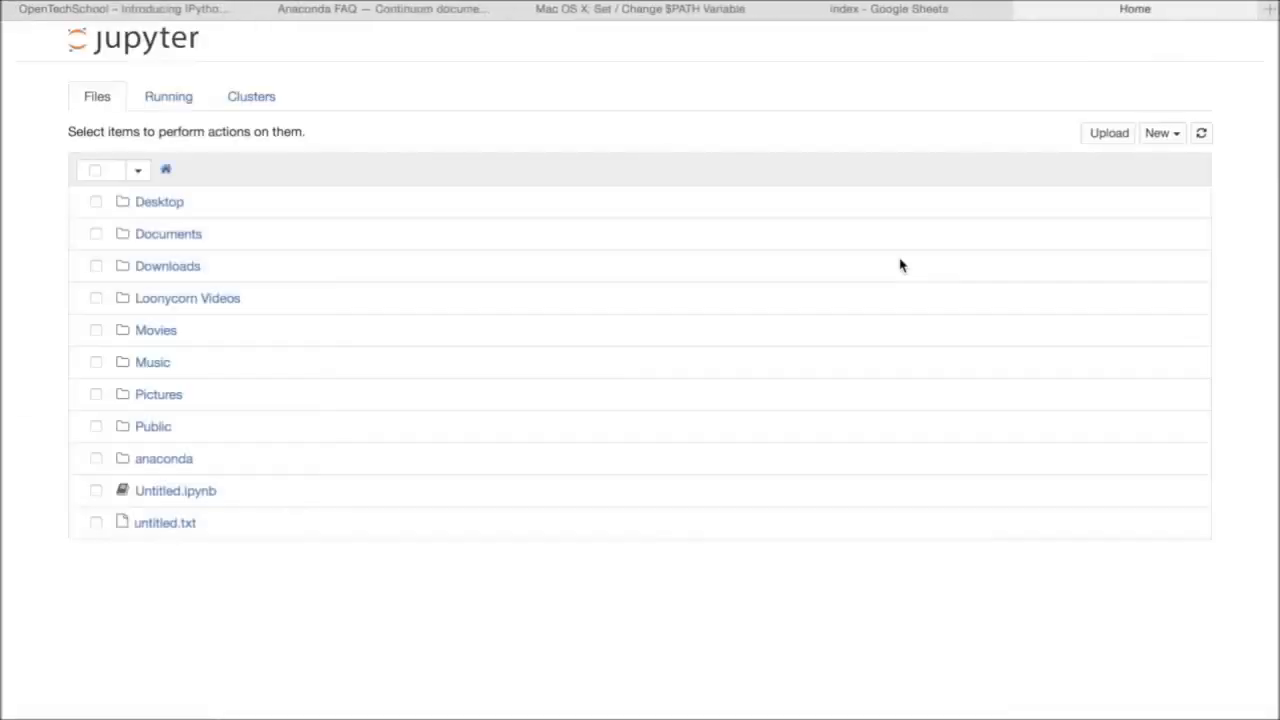
Step: Create a new Python 3 notebook and enter the comment "# Voila , you are ready to code in iPython!" in its first cell
left_click(1164, 143)
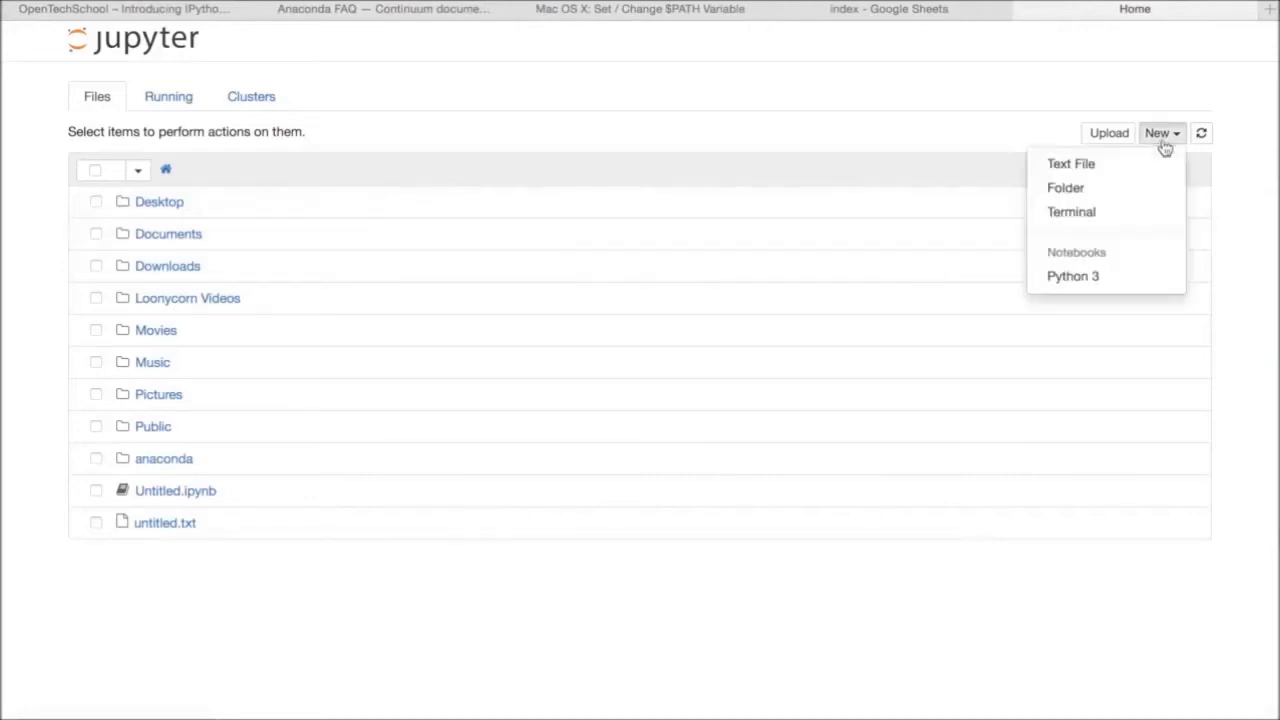
left_click(1074, 277)
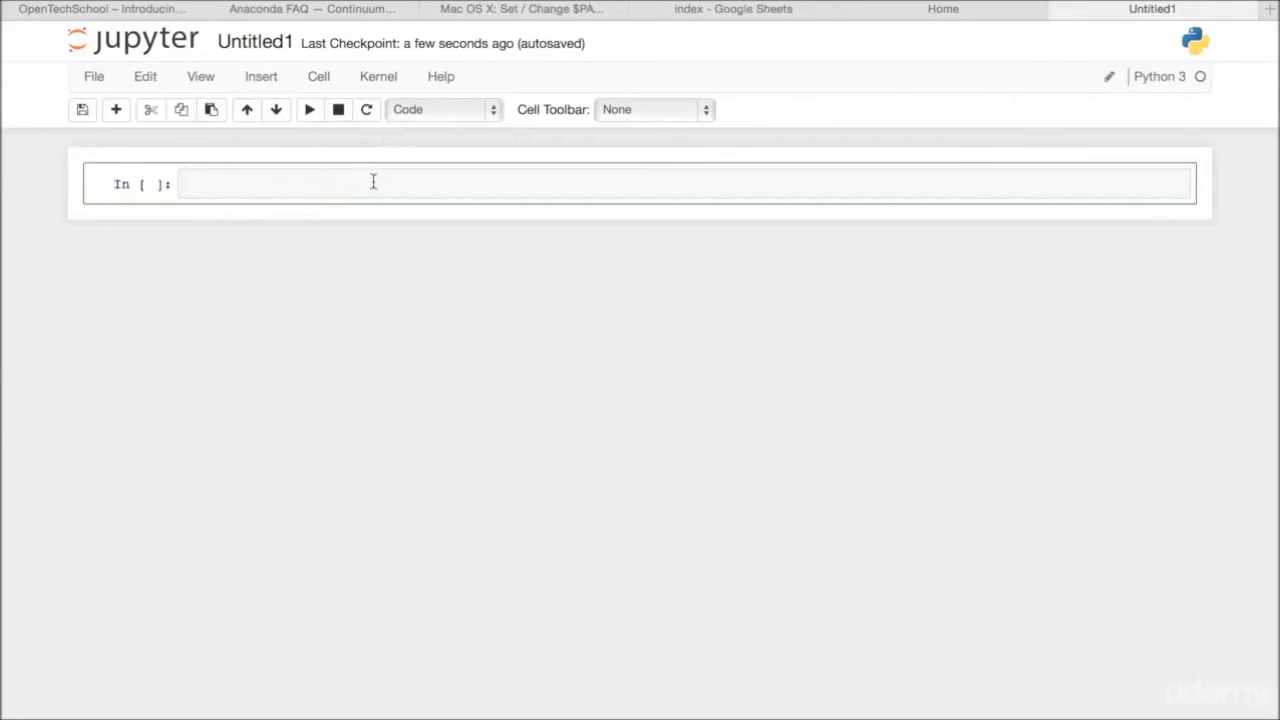
type("# Voila , you")
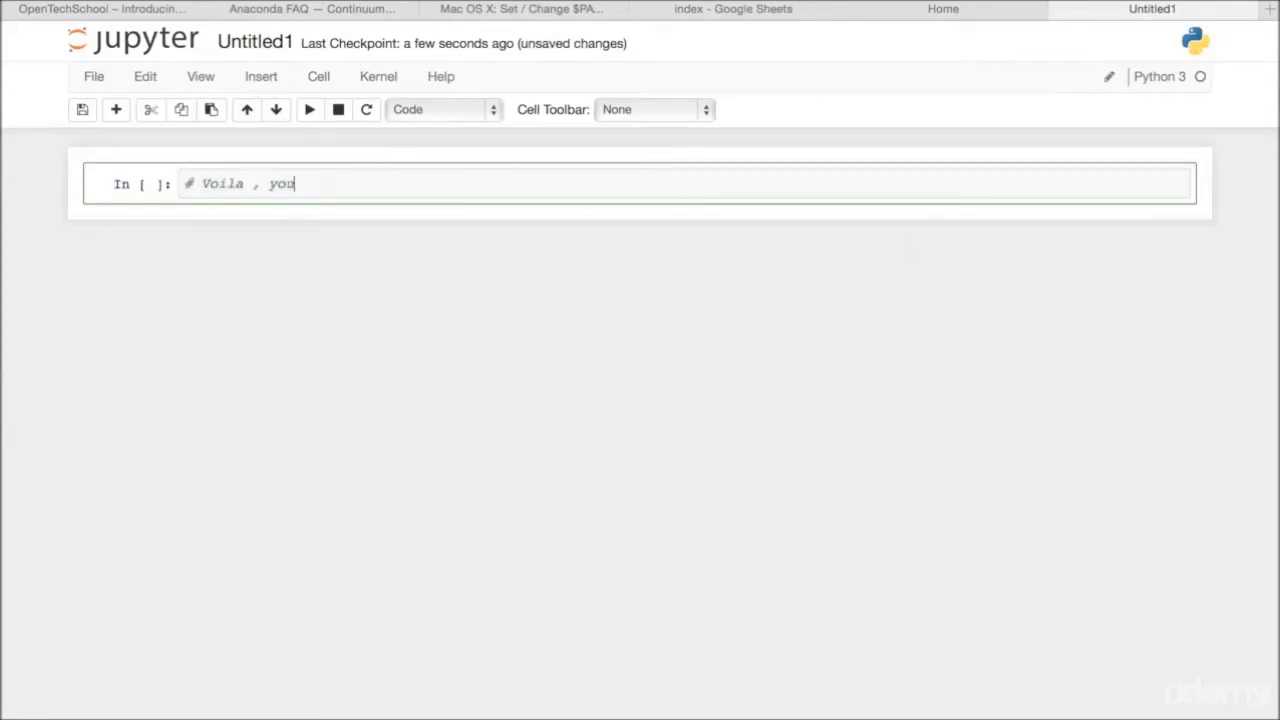
type(" are ready to code in iPytho")
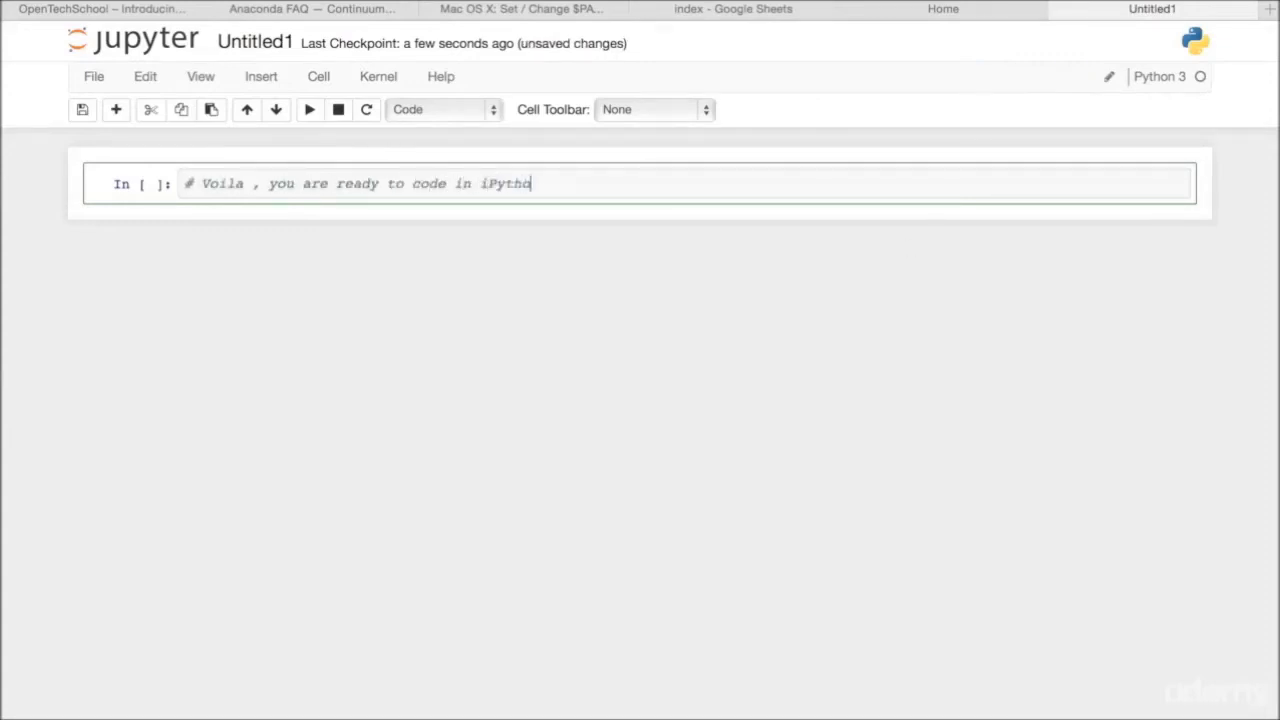
type("n!")
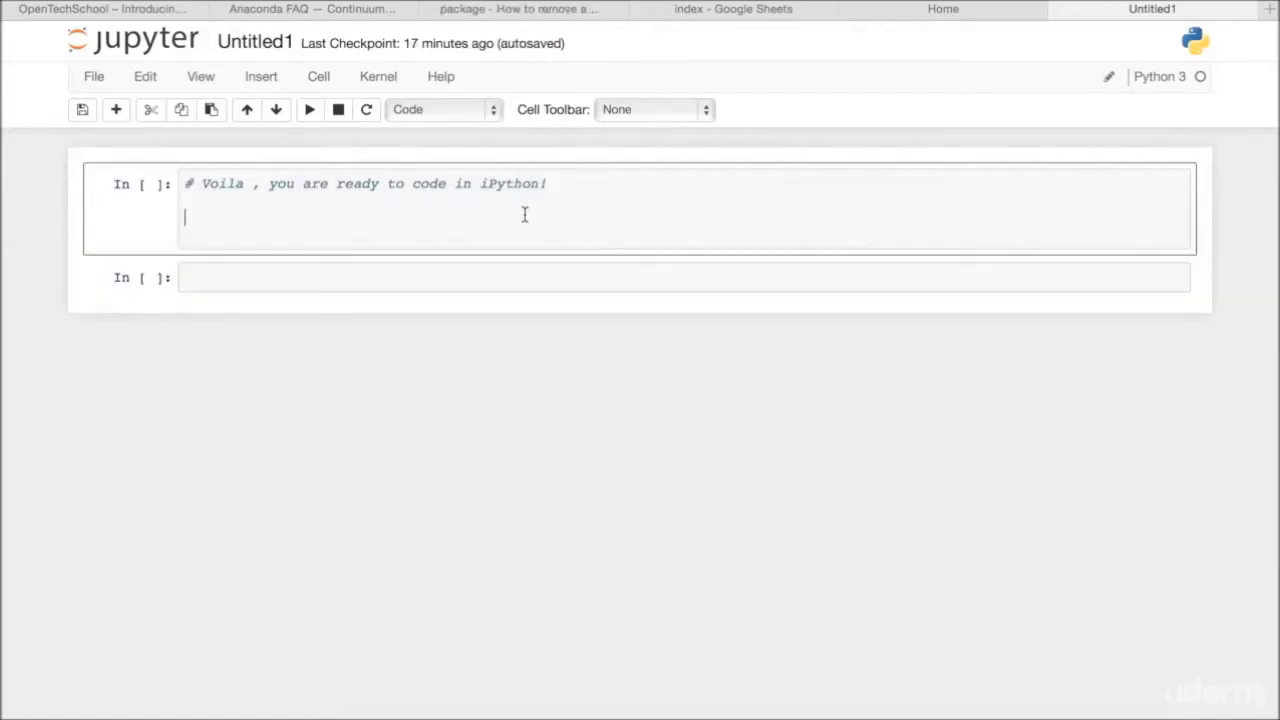
Step: Add the comment "# Use pip to install new libraries. You can run pip install packagename at the Terminal or use ! to run it in iPython"
type("# Use pip to install new libraries. You c")
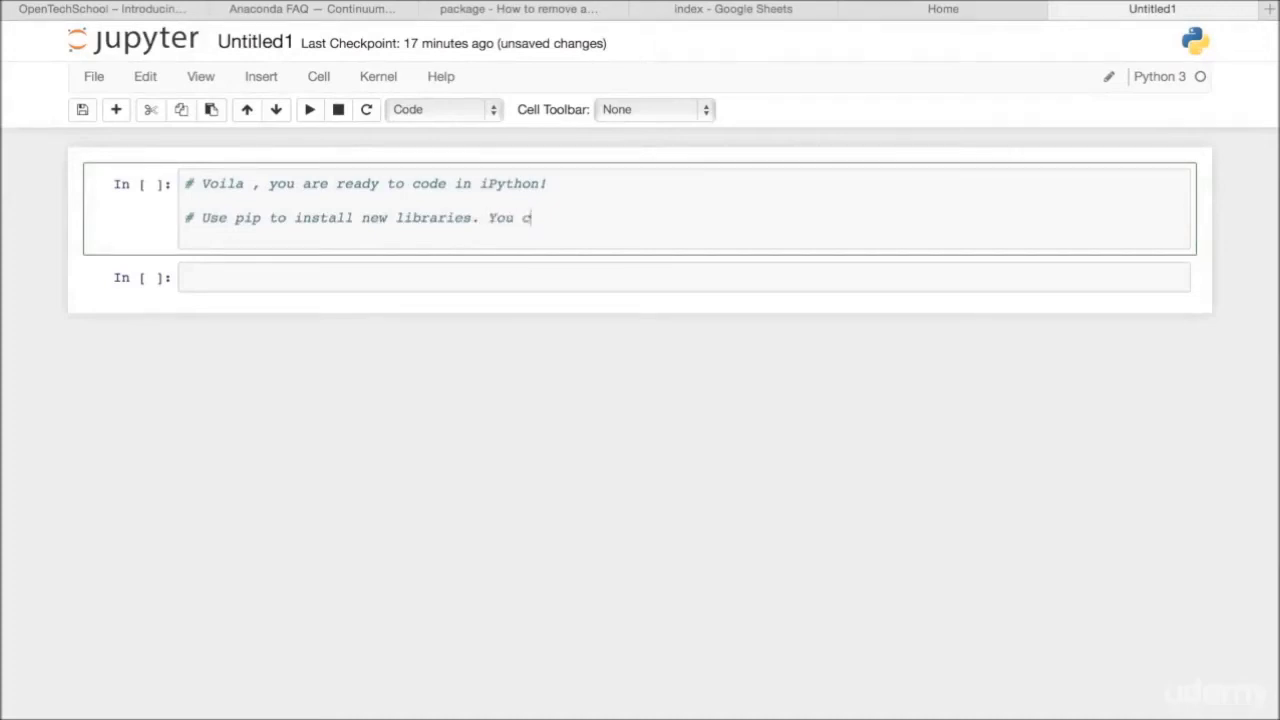
type("an run pip install packagename at the")
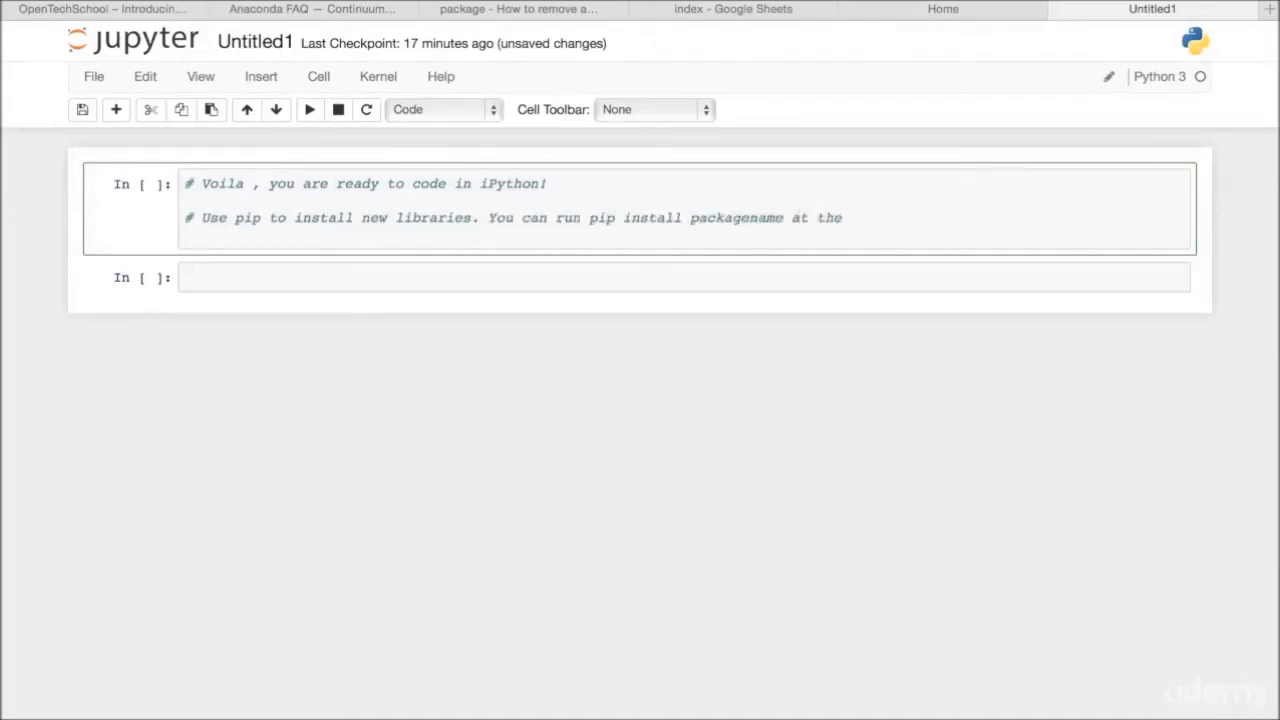
type(" Terminal or use ! to ")
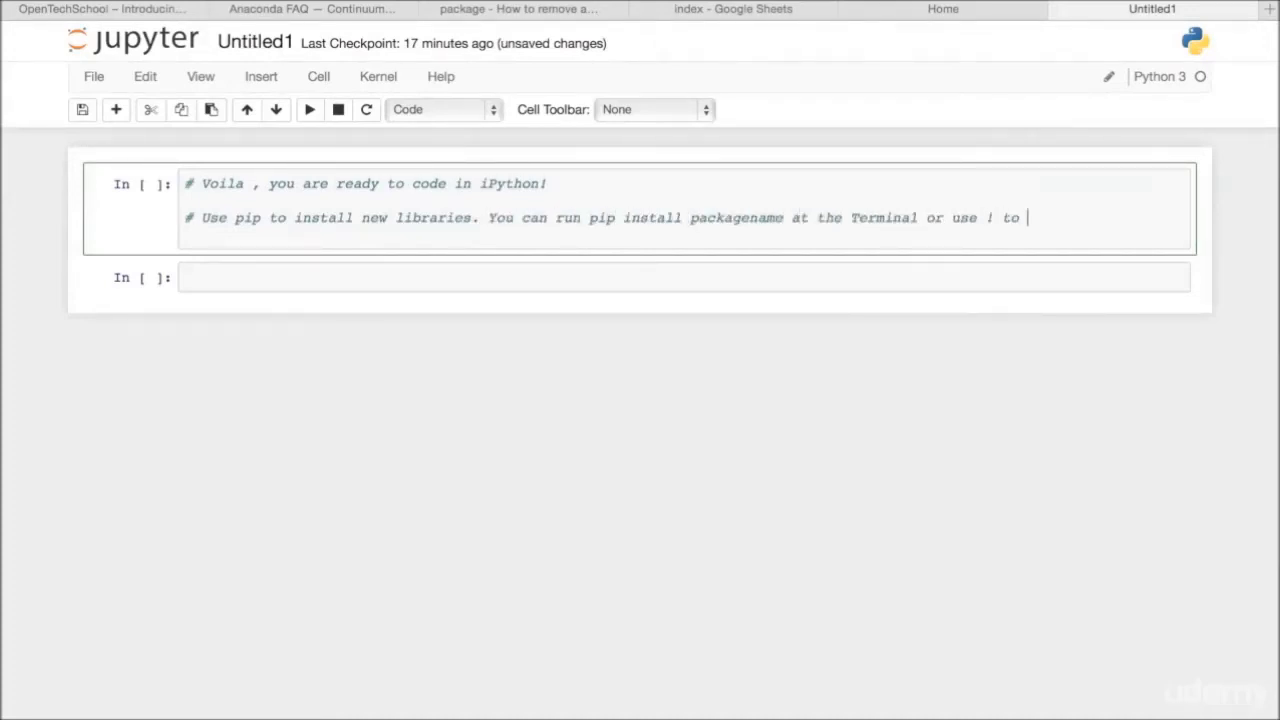
type("run it in iPython")
key("Return")
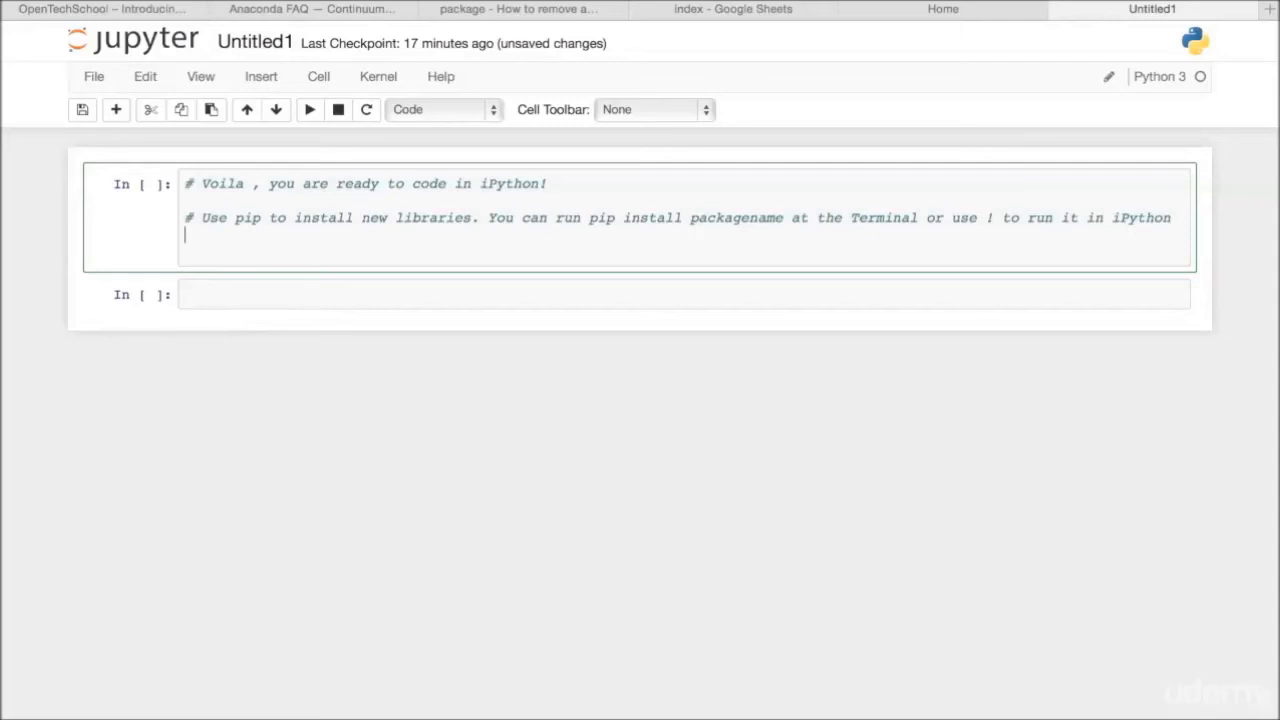
Step: Add the command "!pip install matplotlib" below the comments in the first cell and run the cell
key("Return")
type("!pip i")
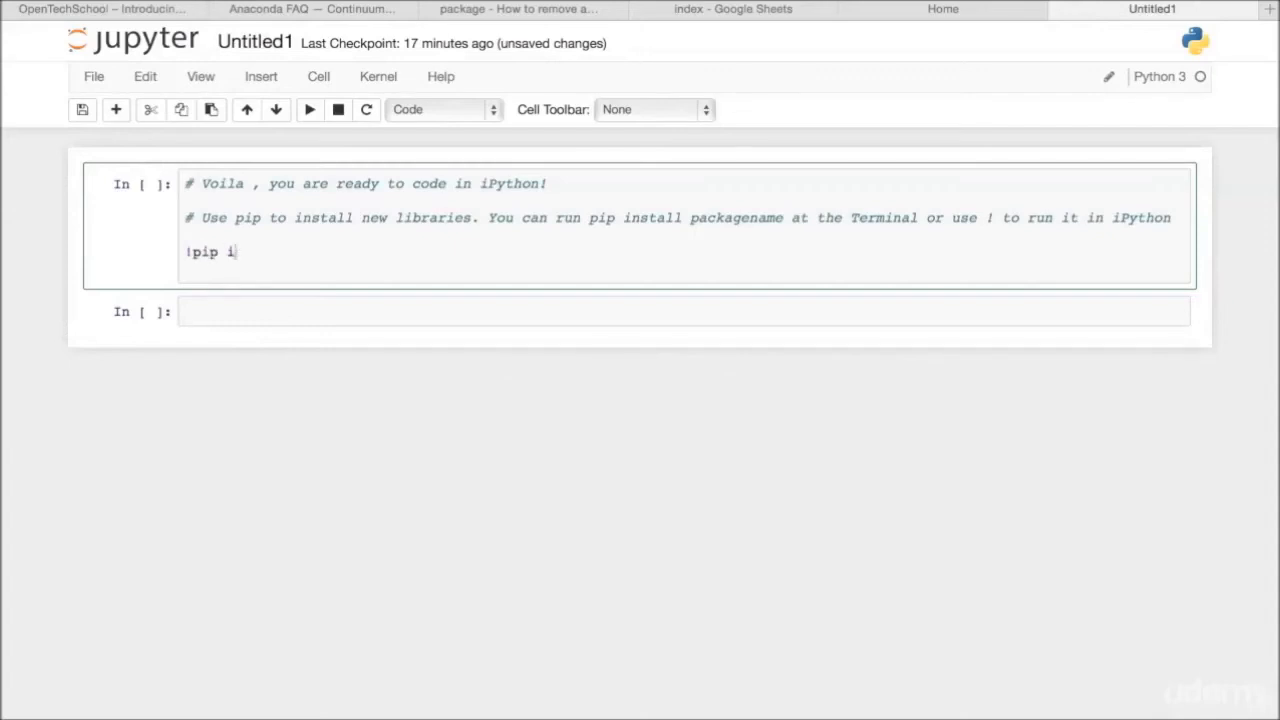
type("nstall matplotli")
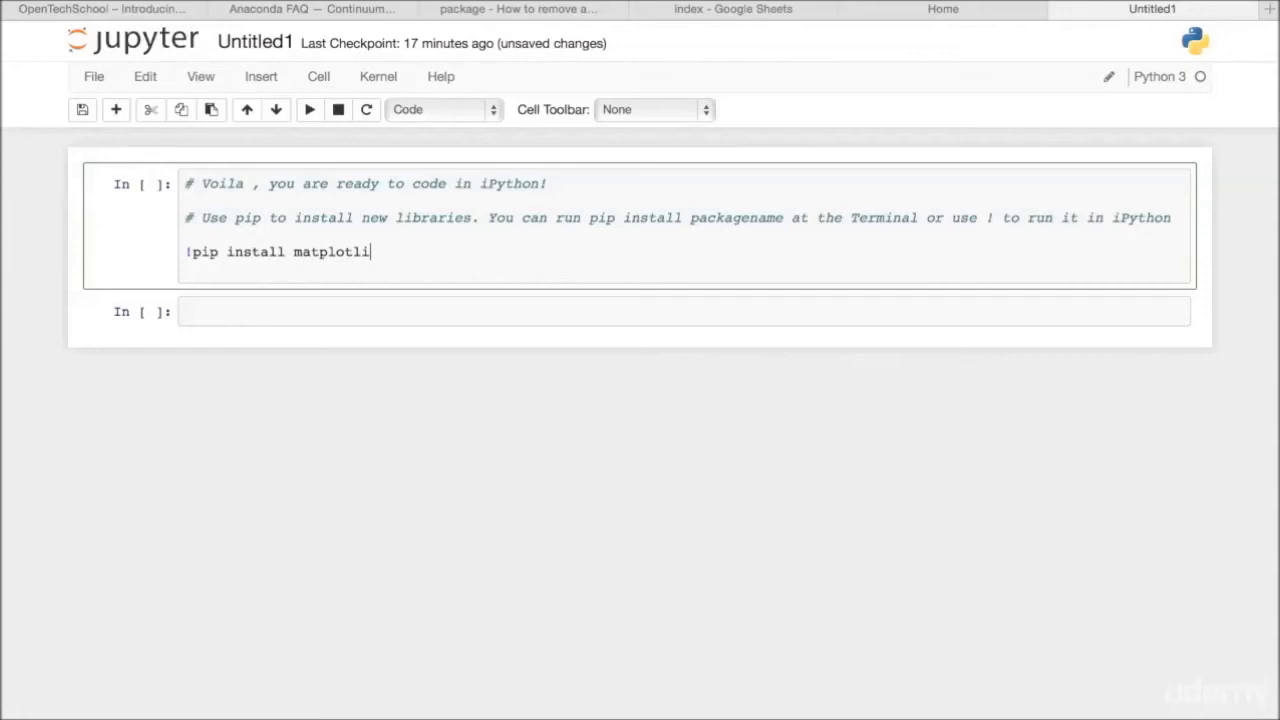
type("b")
key("shift+Return")
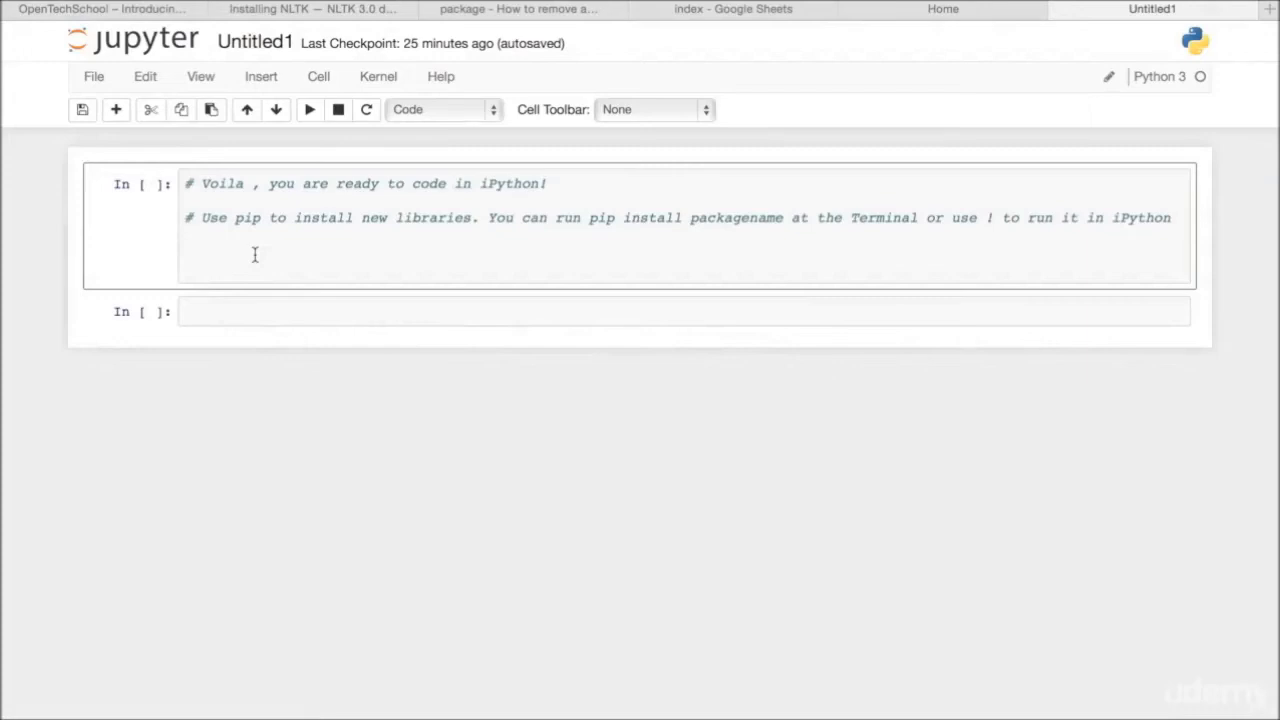
Step: Enter print("Hello World") below the comments in the first cell and run the cell
type("print")
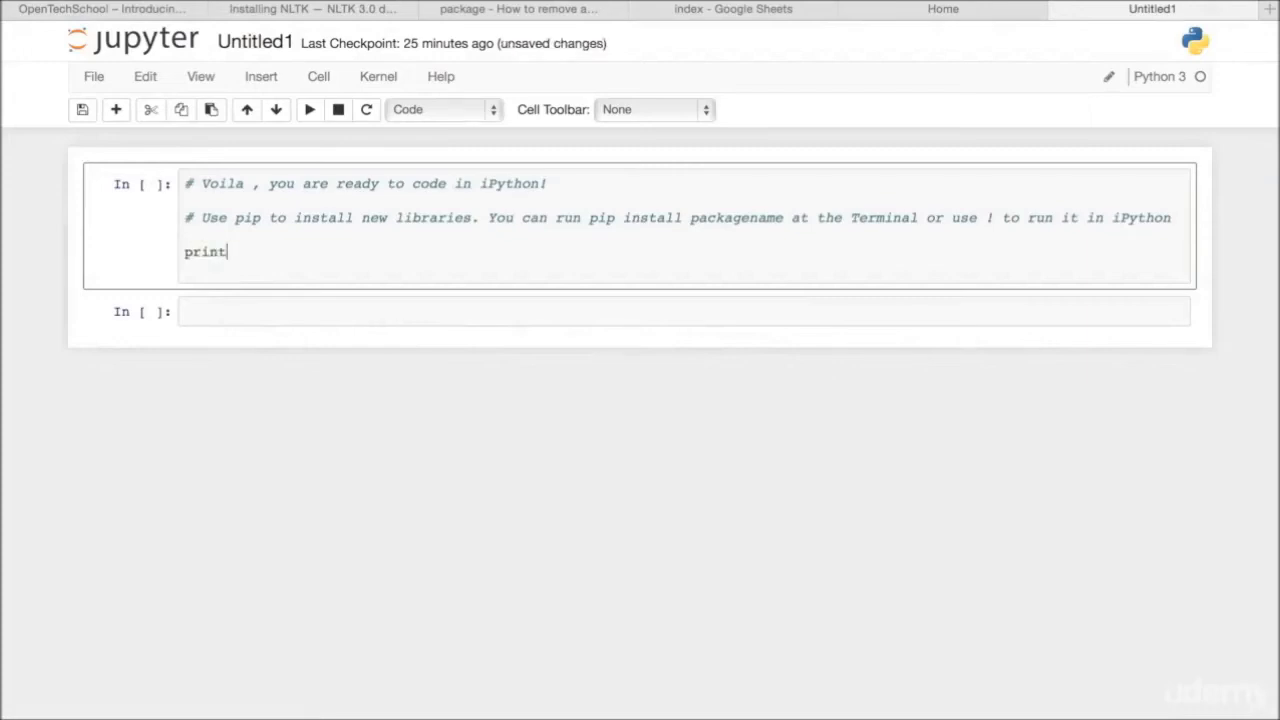
type("(\"Hello World")
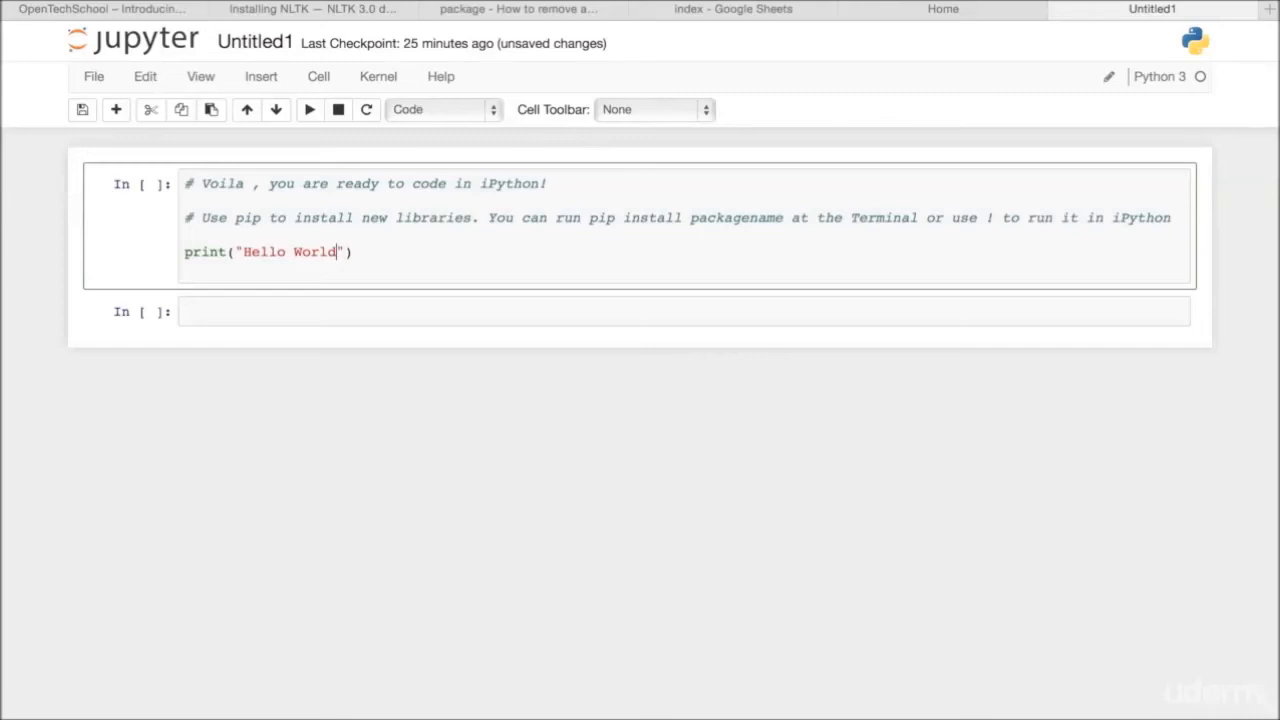
key("shift+Return")
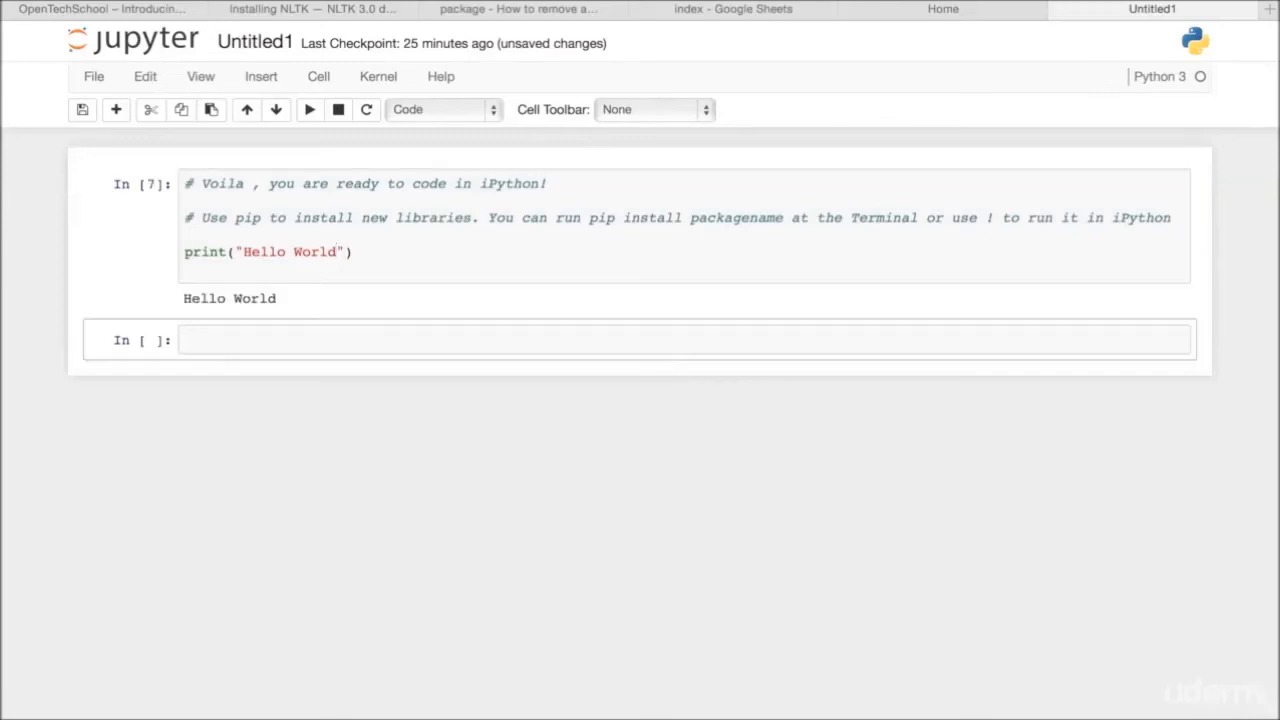
Step: Rename the notebook as HelloWorld
left_click(226, 44)
type("Hew")
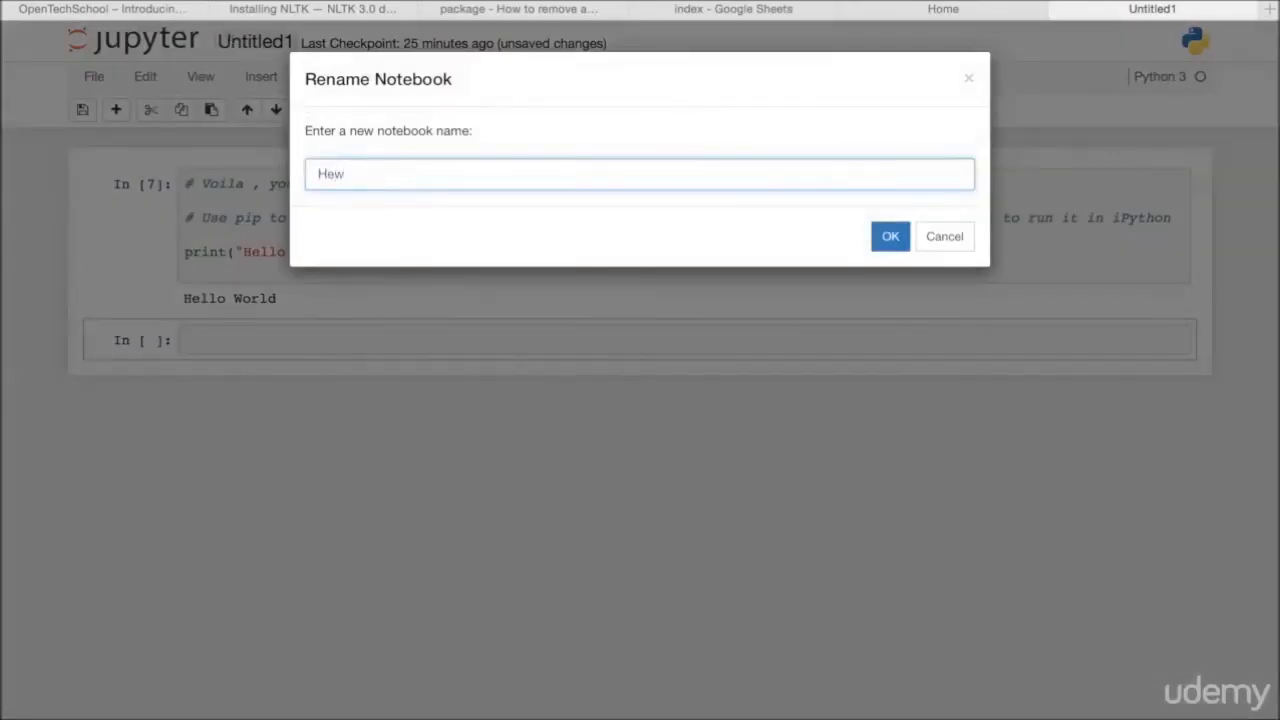
key("BackSpace")
type("lloWorld")
key("Return")
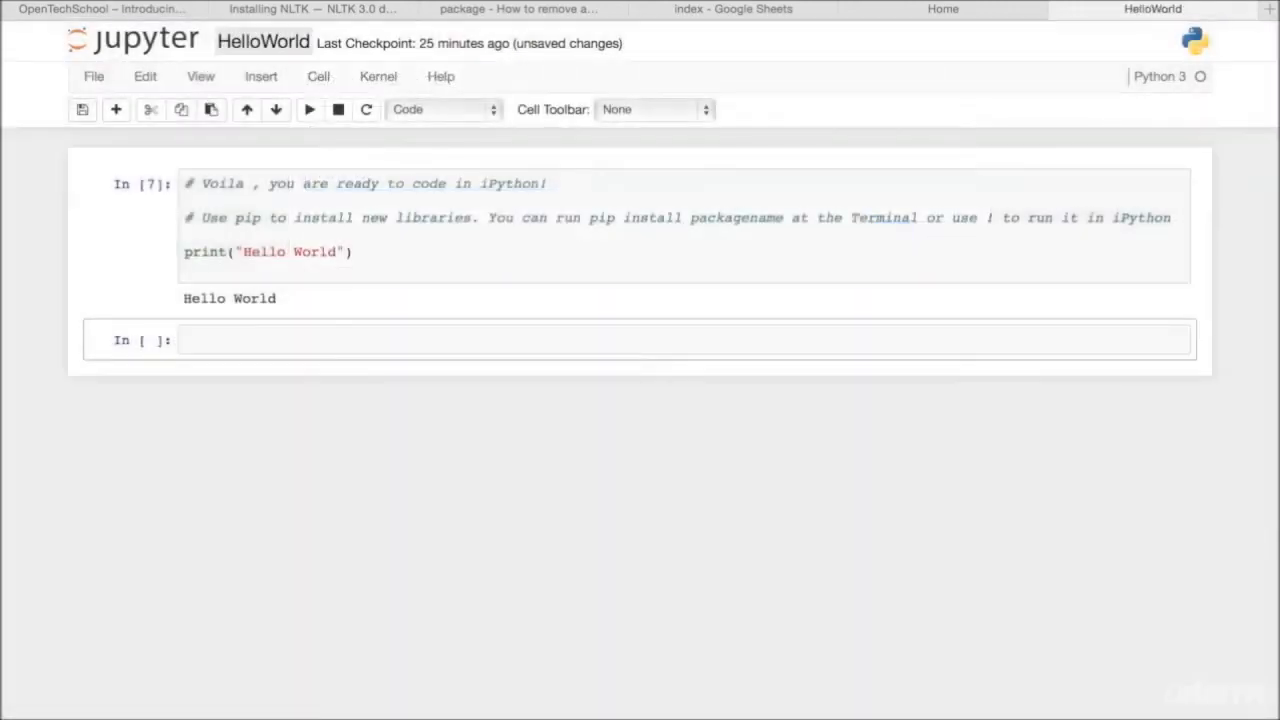